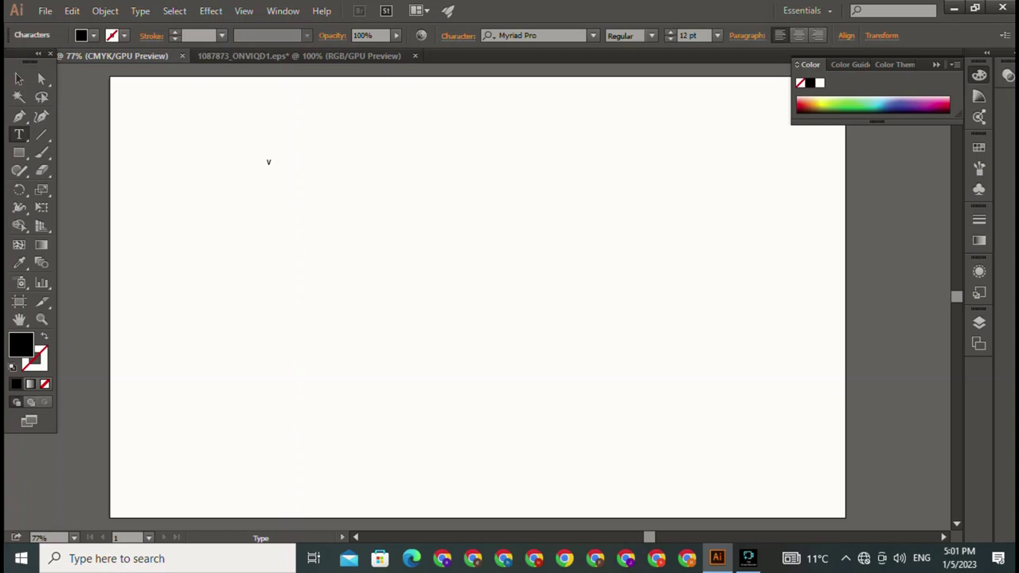
# - Enlarge the letter V to about 414 pt near the middle of the artboard and lock it in place
pyautogui.press('Escape')
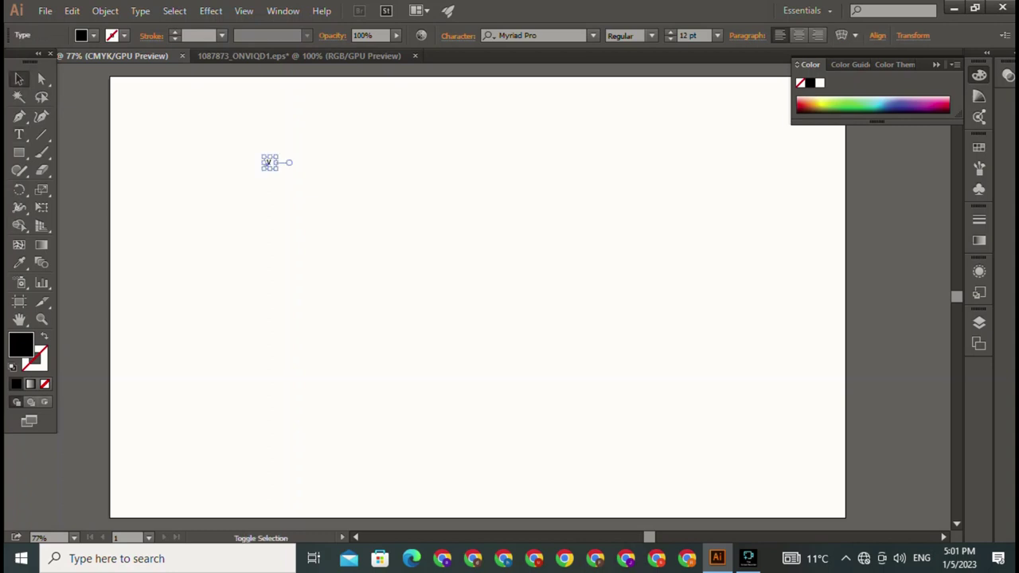
pyautogui.moveTo(270, 169); pyautogui.dragTo(270, 317)
pyautogui.click(318, 330)
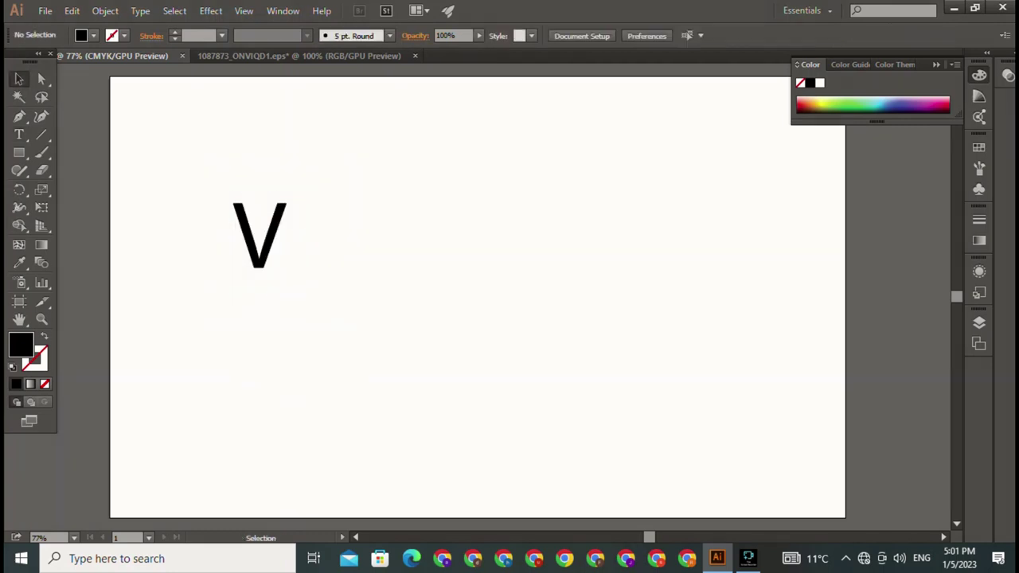
pyautogui.moveTo(259, 258); pyautogui.dragTo(410, 232)
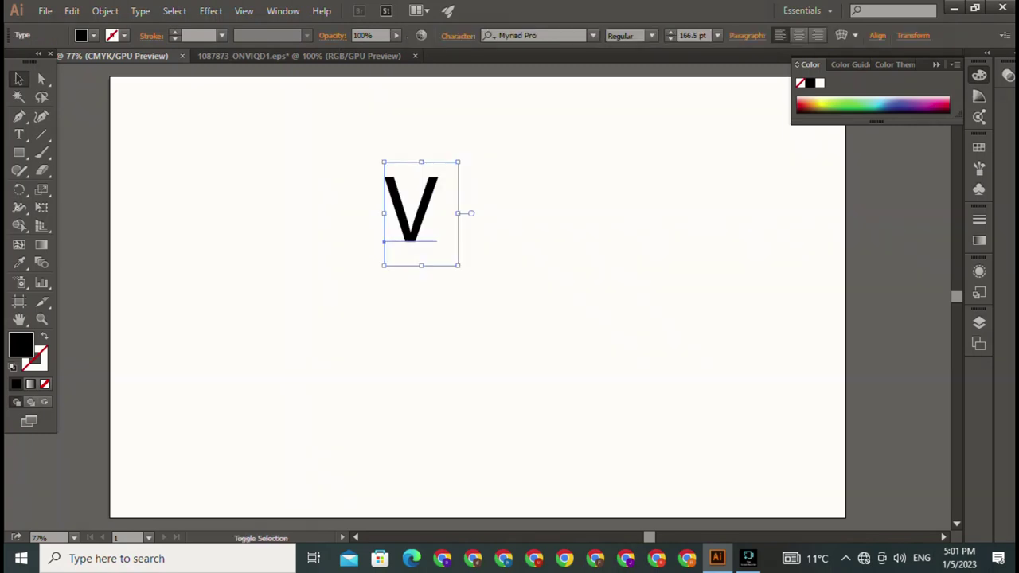
pyautogui.moveTo(457, 266); pyautogui.dragTo(568, 420)
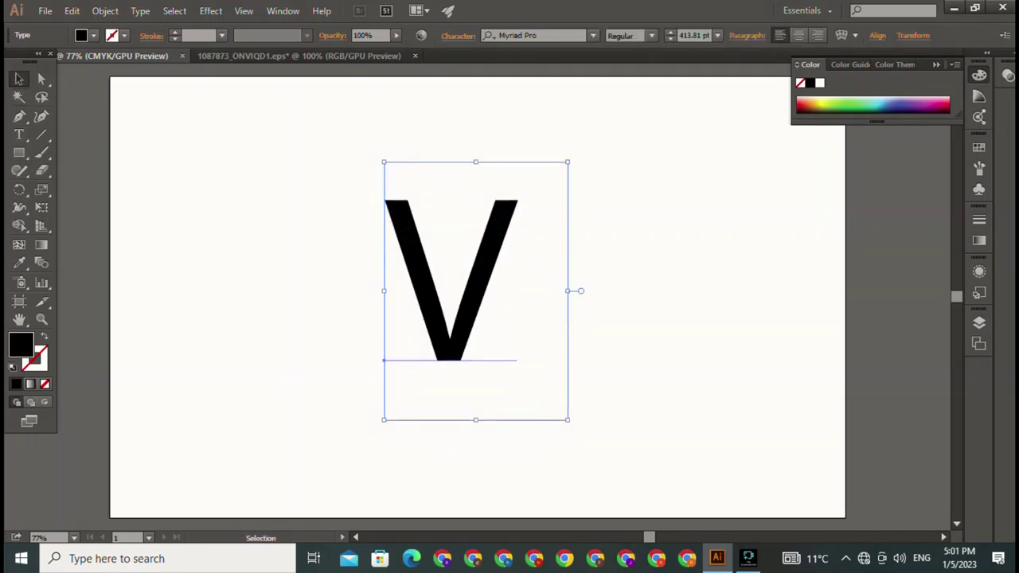
pyautogui.hotkey('ctrl', '2')
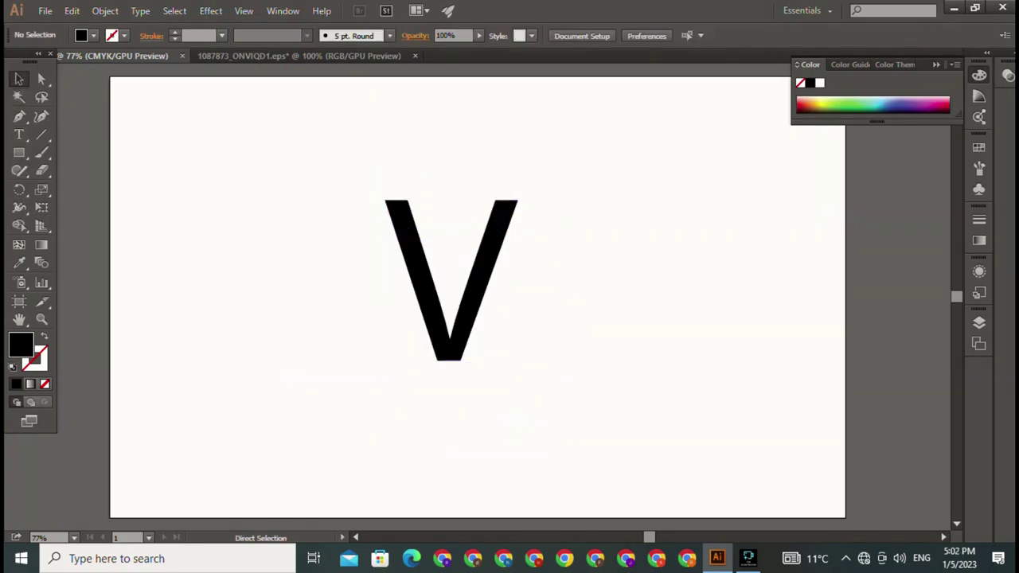
# - Trace the right arm of the V as a closed black shape with the Pen tool
pyautogui.press('p')
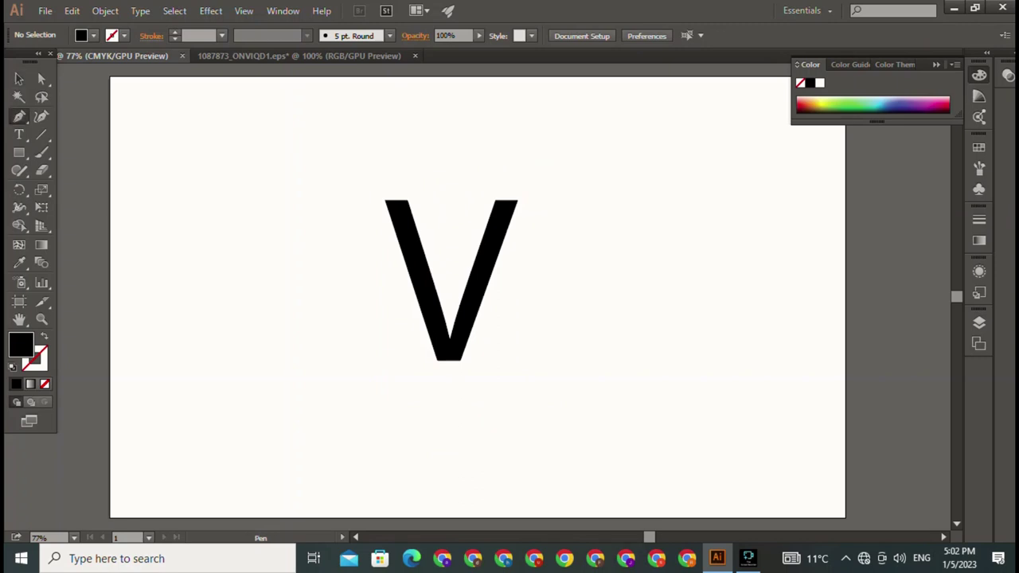
pyautogui.click(494, 201)
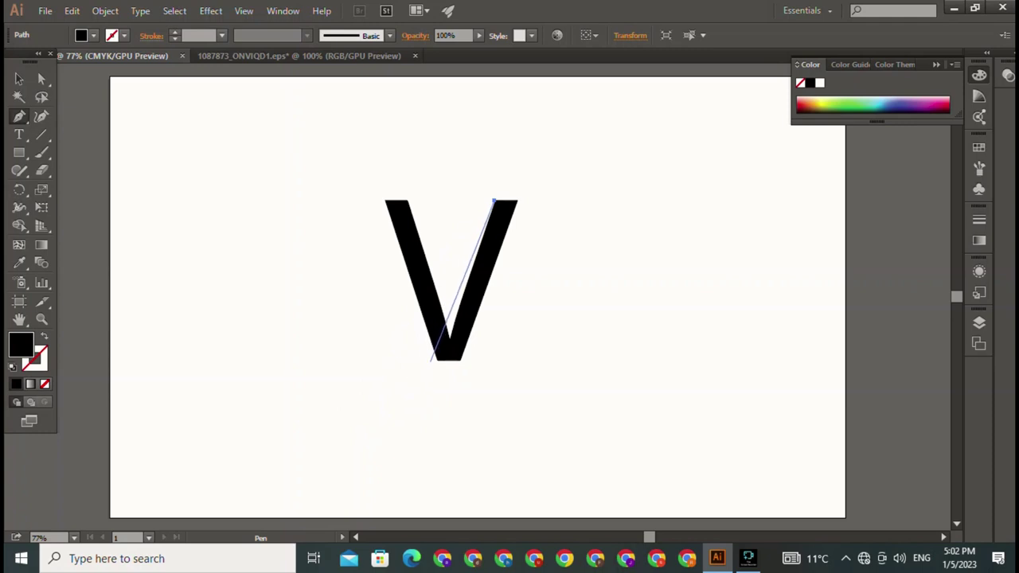
pyautogui.click(435, 359)
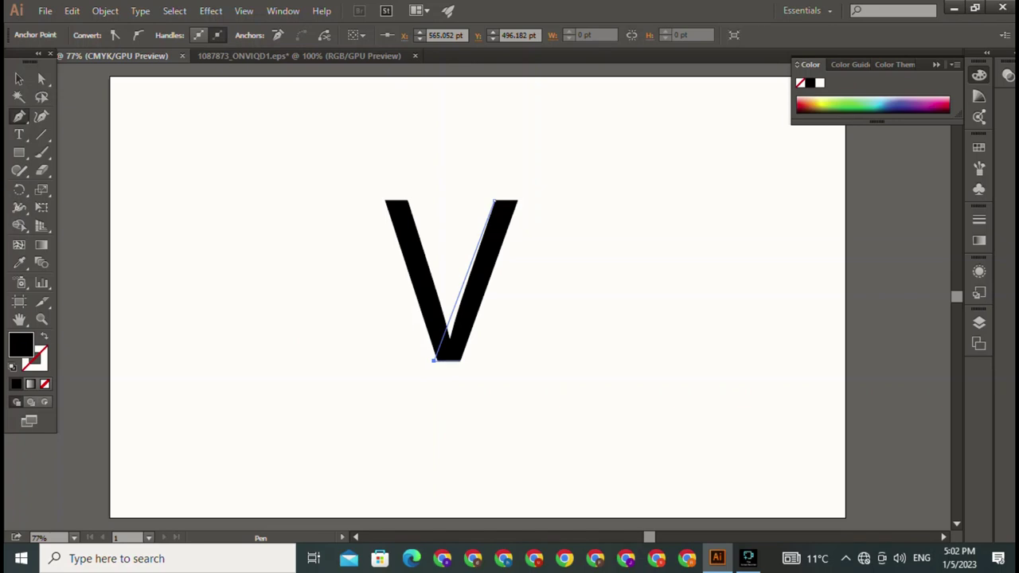
pyautogui.click(460, 361)
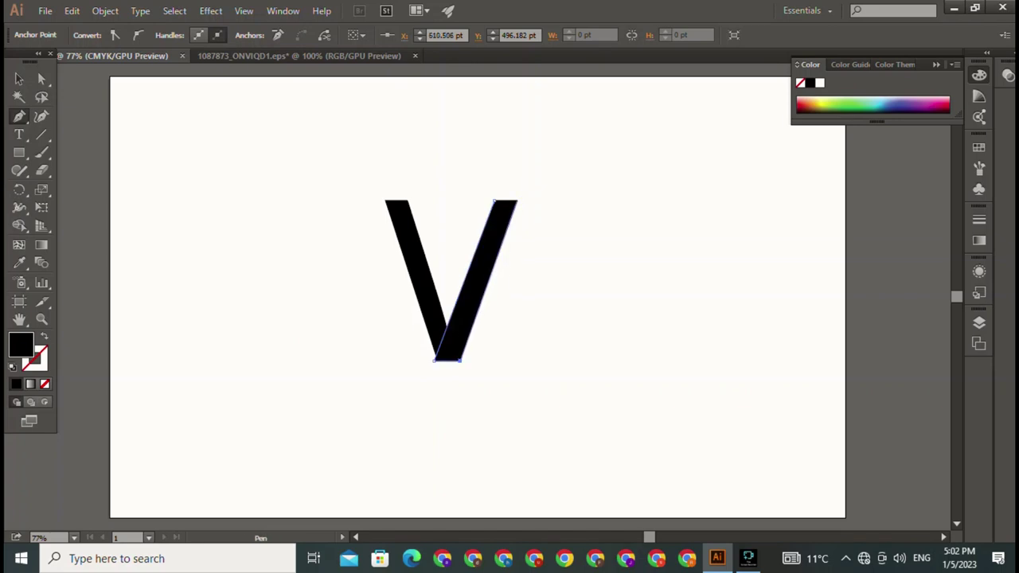
pyautogui.click(516, 200)
pyautogui.click(493, 200)
pyautogui.click(493, 201)
# - Trace the left arm of the V as a second closed shape with crossing edges, using the Pen tool
pyautogui.click(383, 200)
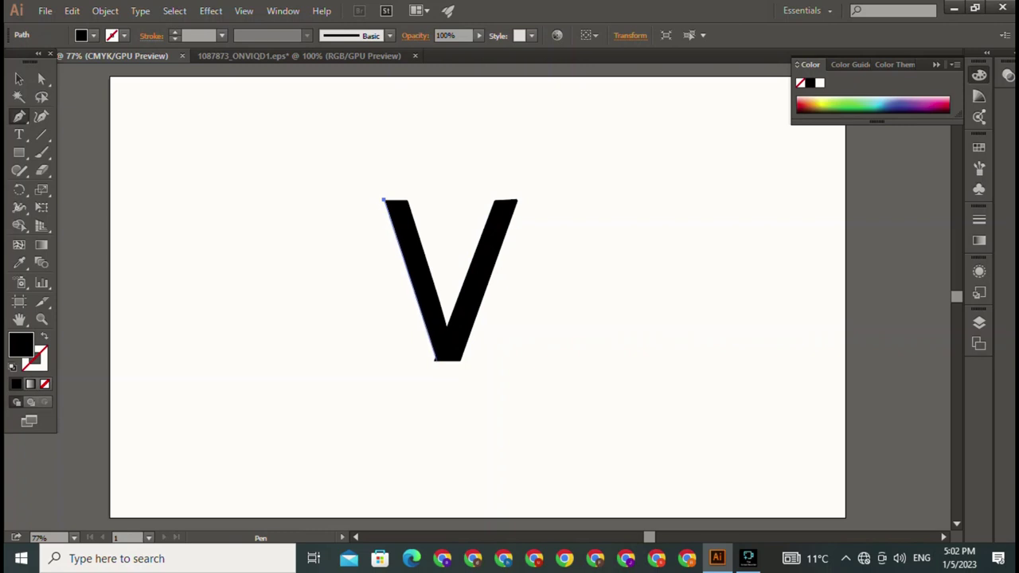
pyautogui.click(434, 361)
pyautogui.click(460, 361)
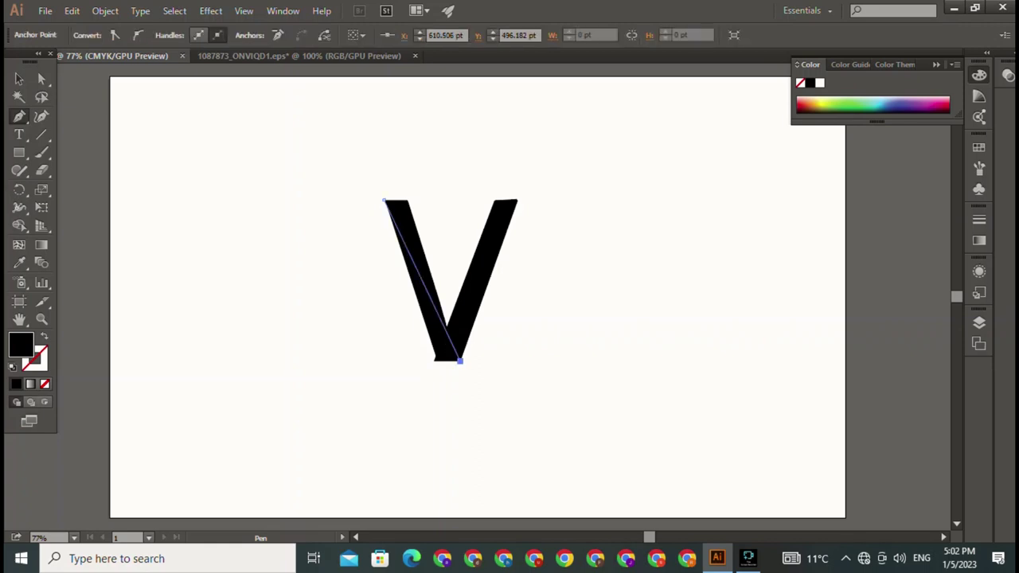
pyautogui.click(434, 361)
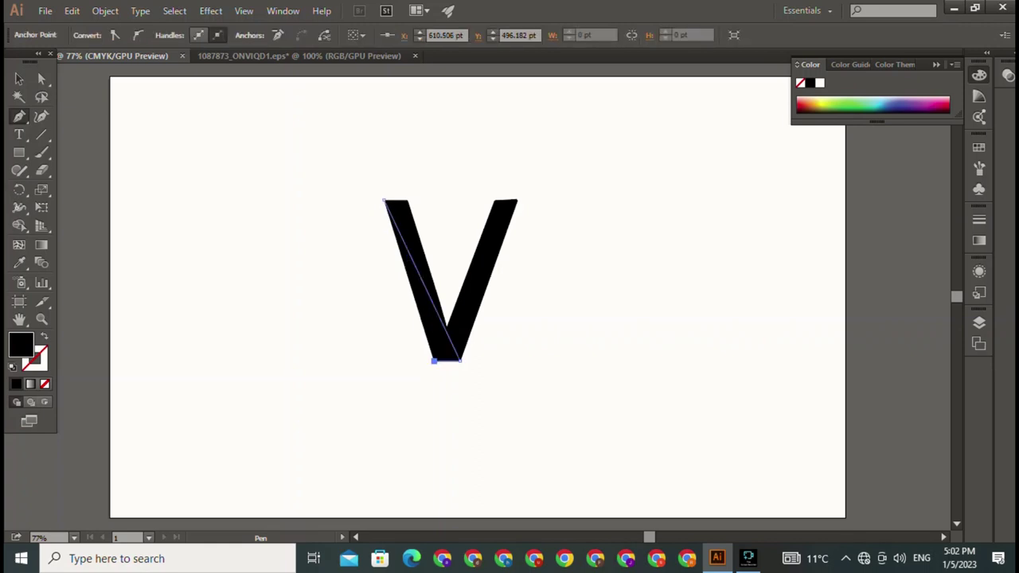
pyautogui.click(407, 199)
pyautogui.click(384, 200)
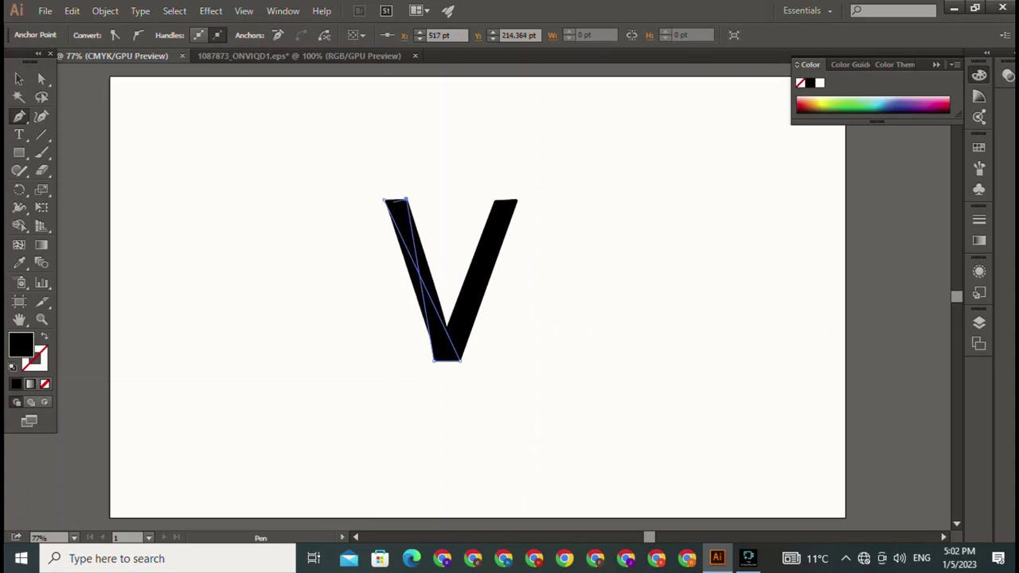
pyautogui.click(384, 200)
# - Move both traced shapes to the right of the original V, and delete the text letter after unlocking it
pyautogui.click(19, 78)
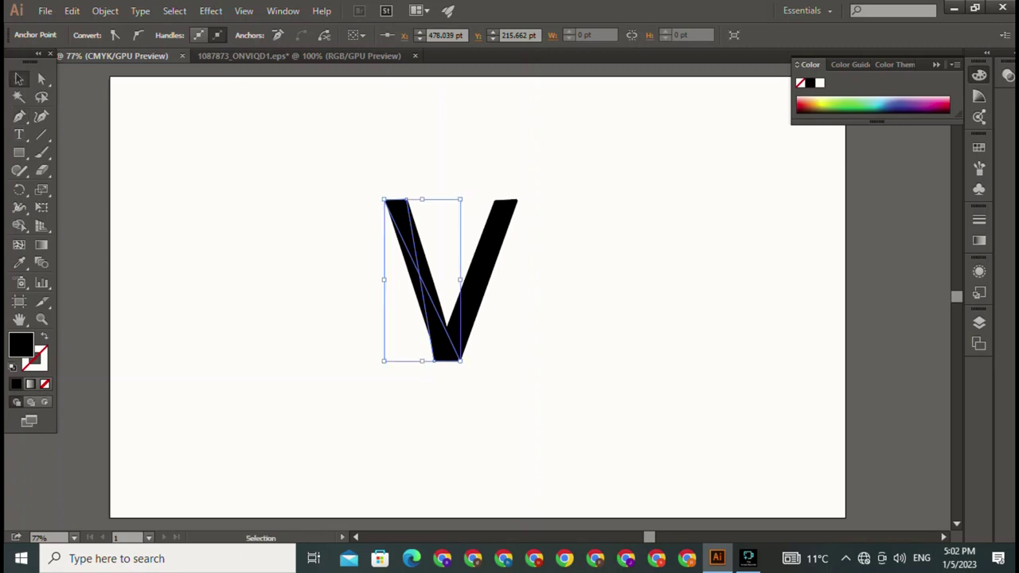
pyautogui.hotkey('ctrl', 'a')
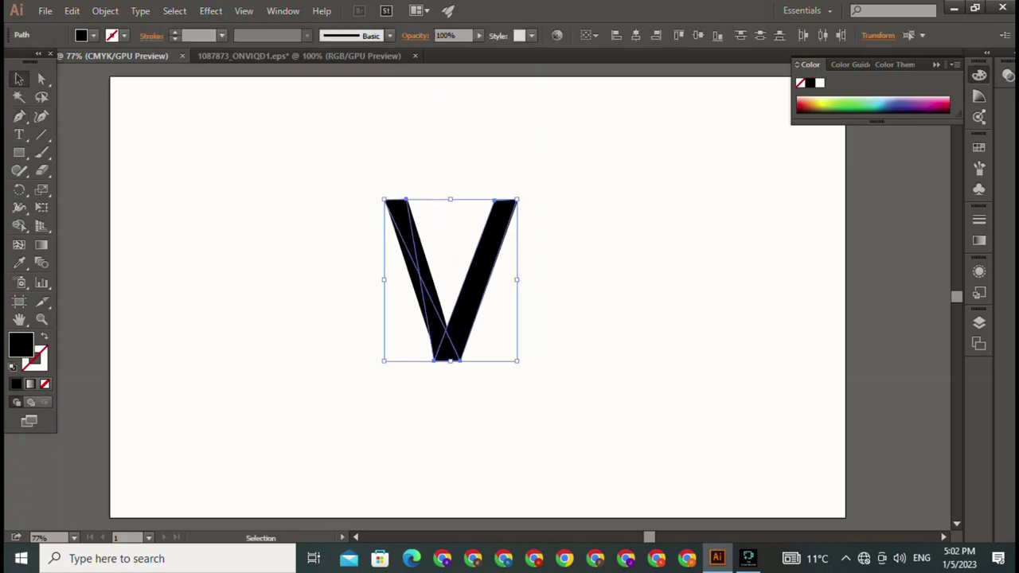
pyautogui.moveTo(479, 283); pyautogui.dragTo(644, 277)
pyautogui.hotkey('ctrl', 'shift', 'a')
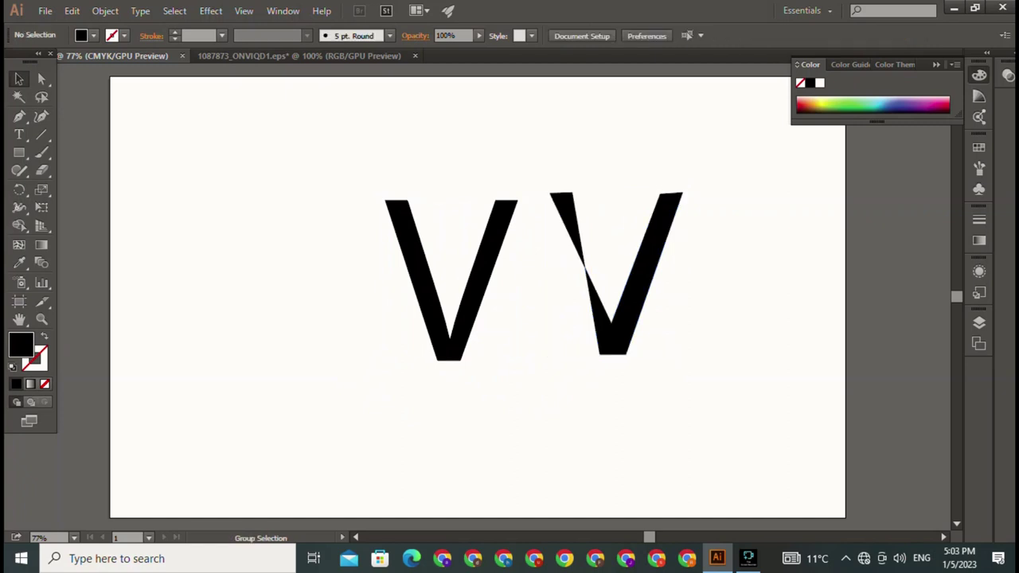
pyautogui.hotkey('ctrl', 'alt', '2')
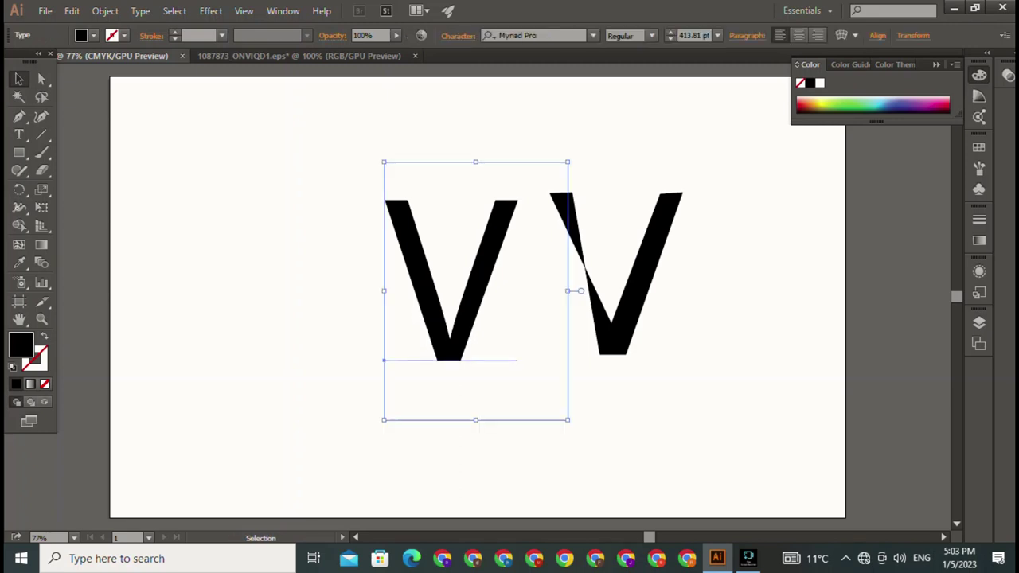
pyautogui.press('Delete')
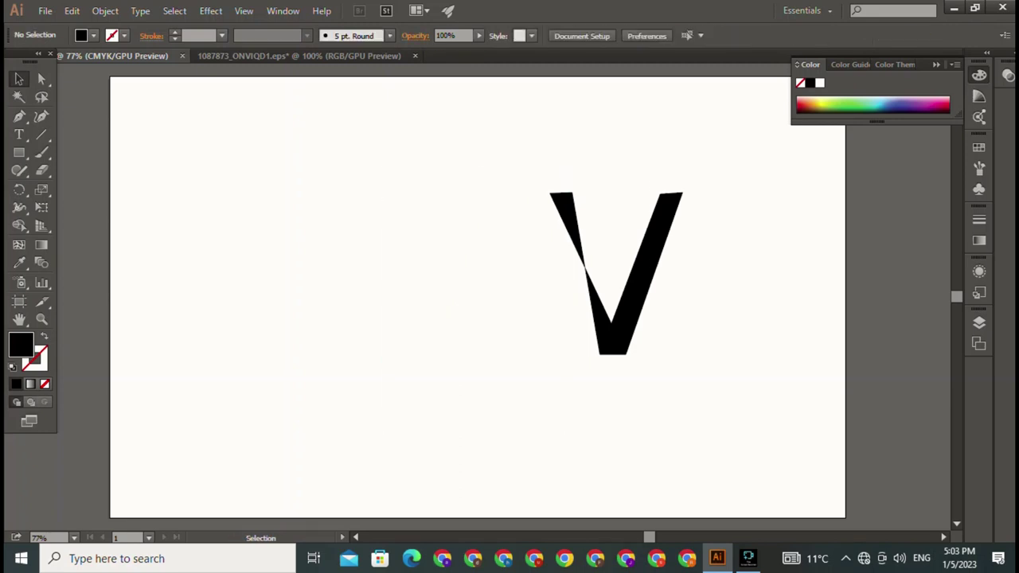
# - Group the two traced arms and move the group back to the middle of the artboard
pyautogui.hotkey('ctrl', 'a')
pyautogui.press('a')
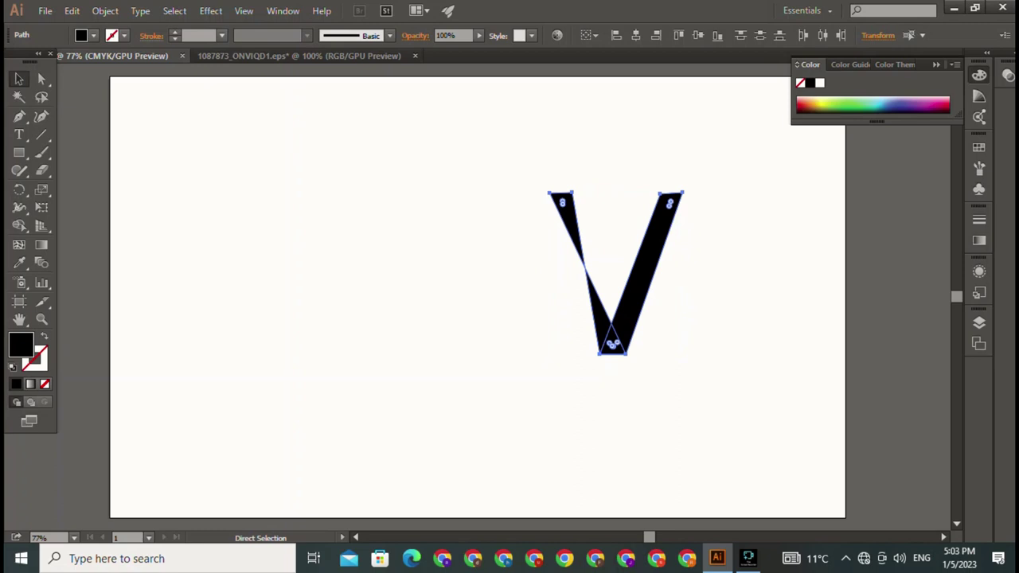
pyautogui.hotkey('ctrl', 'g')
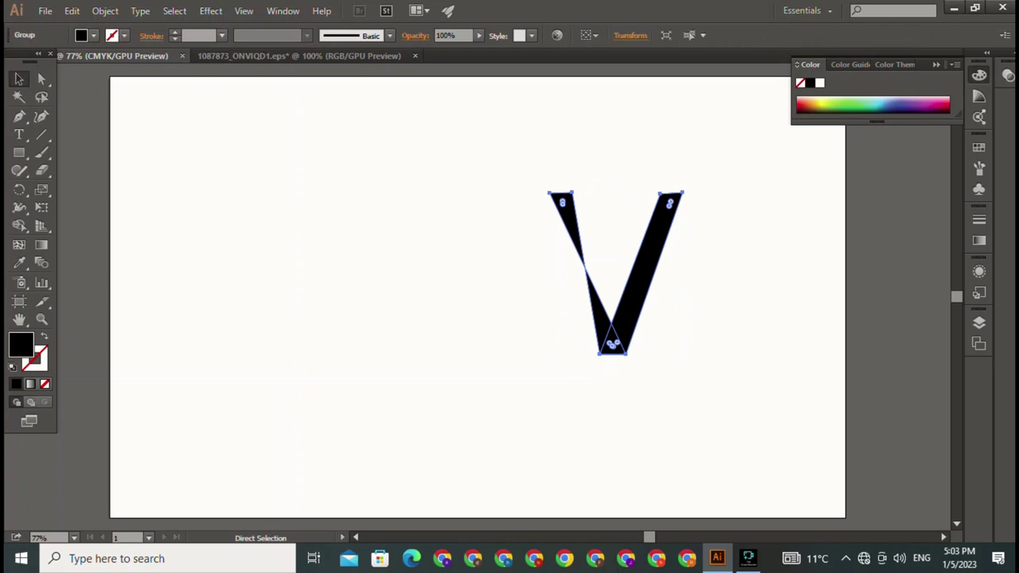
pyautogui.press('v')
pyautogui.hotkey('ctrl', 'shift', 'a')
pyautogui.doubleClick(625, 326)
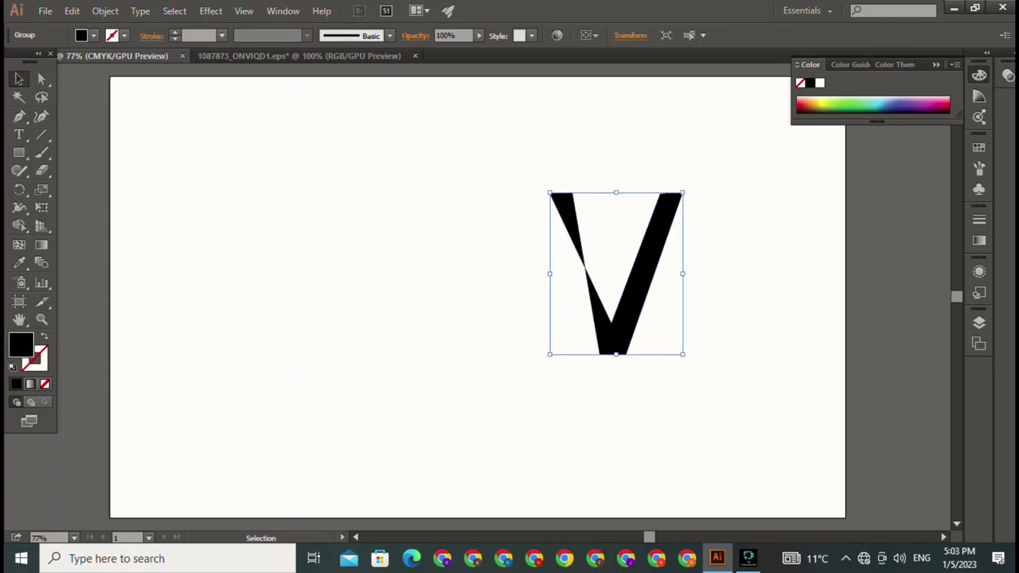
pyautogui.press('Escape')
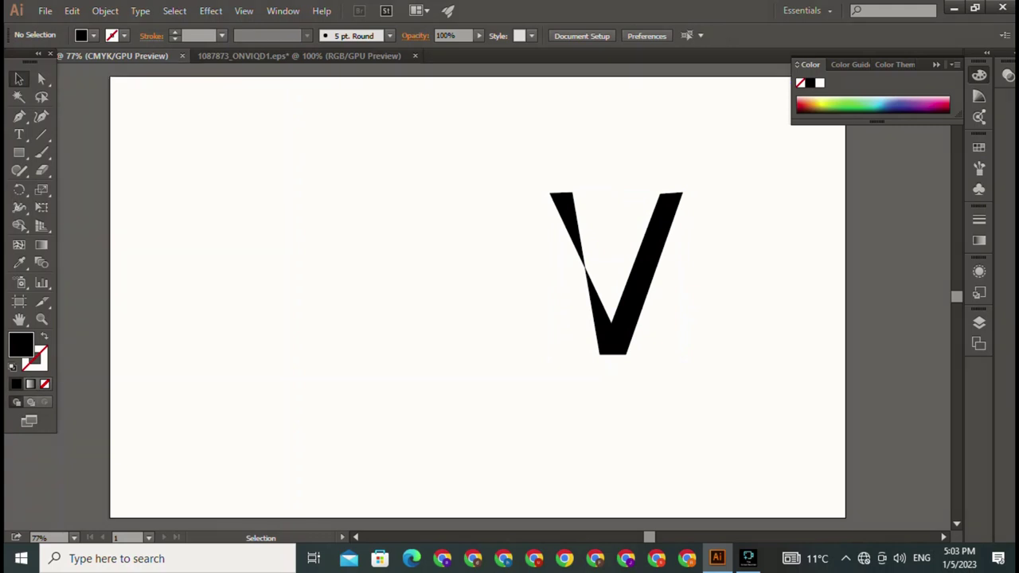
pyautogui.moveTo(625, 327); pyautogui.dragTo(442, 336)
pyautogui.click(327, 311)
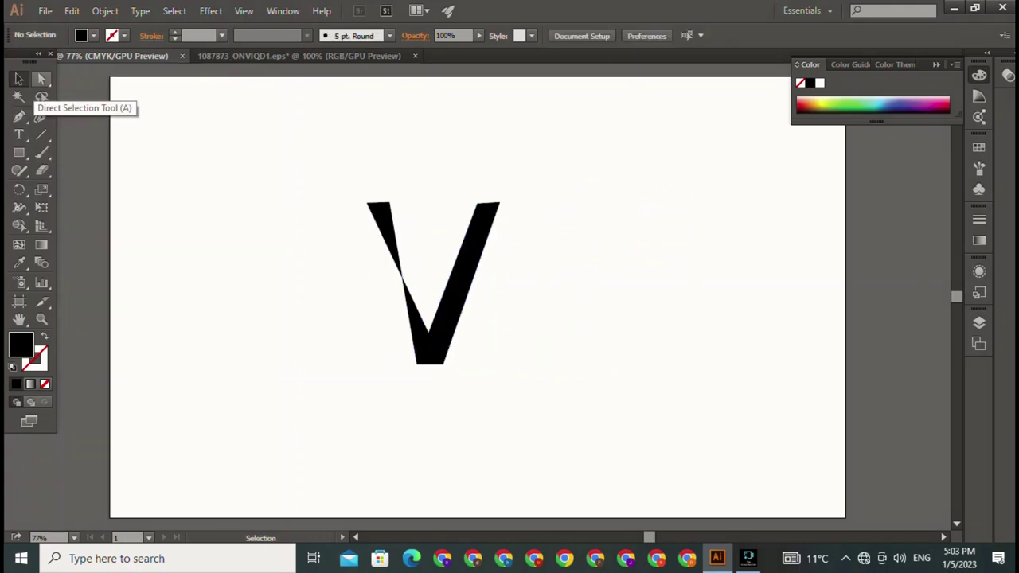
# - Round the bottom corners of both V arms to a radius of about 18.8 pt
pyautogui.click(42, 79)
pyautogui.moveTo(445, 389); pyautogui.dragTo(431, 354)
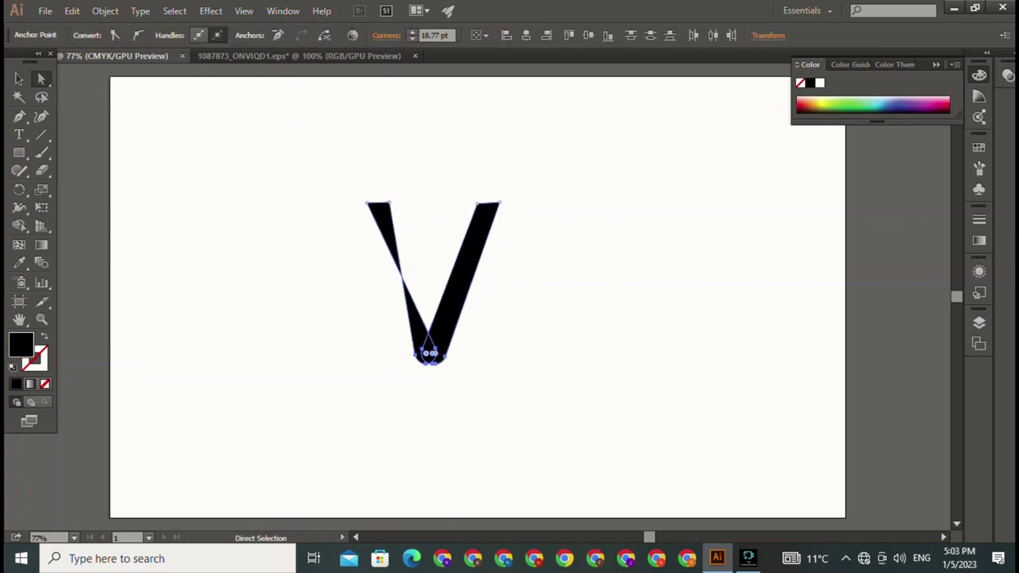
pyautogui.click(20, 79)
pyautogui.click(239, 191)
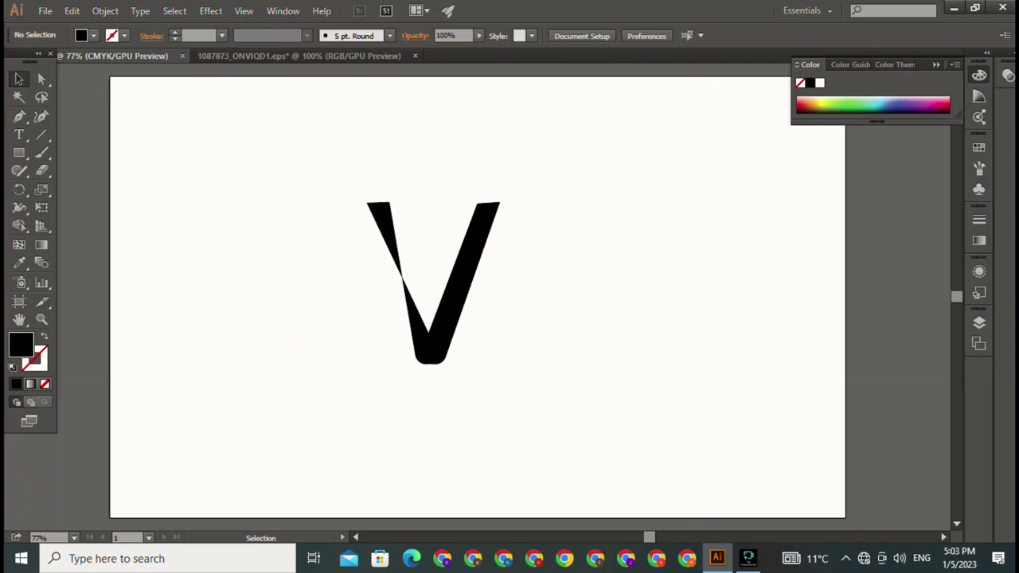
# - Round the outer top corners of both V arms to about 26 pt and shift the whole letter slightly down
pyautogui.press('a')
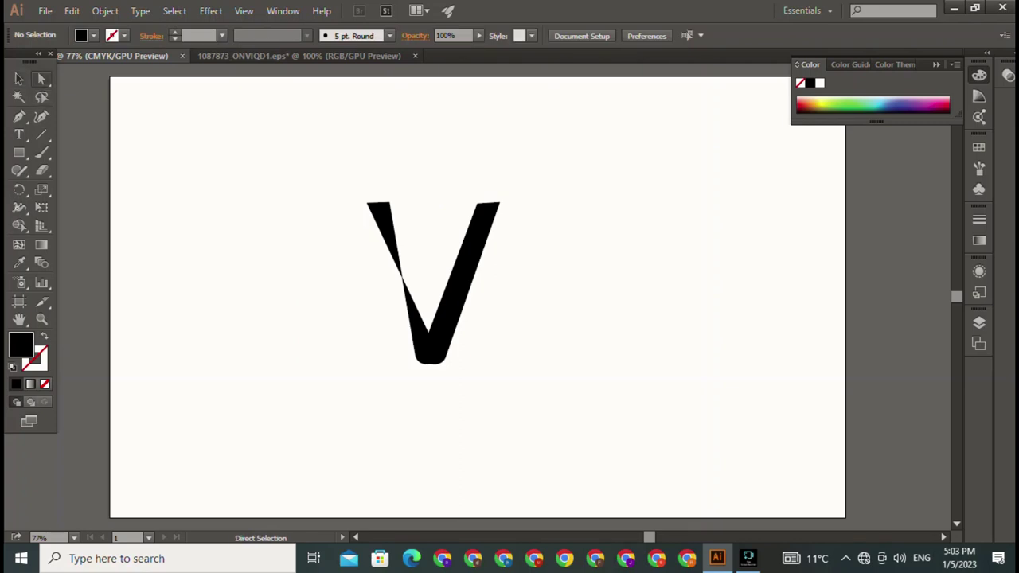
pyautogui.click(368, 203)
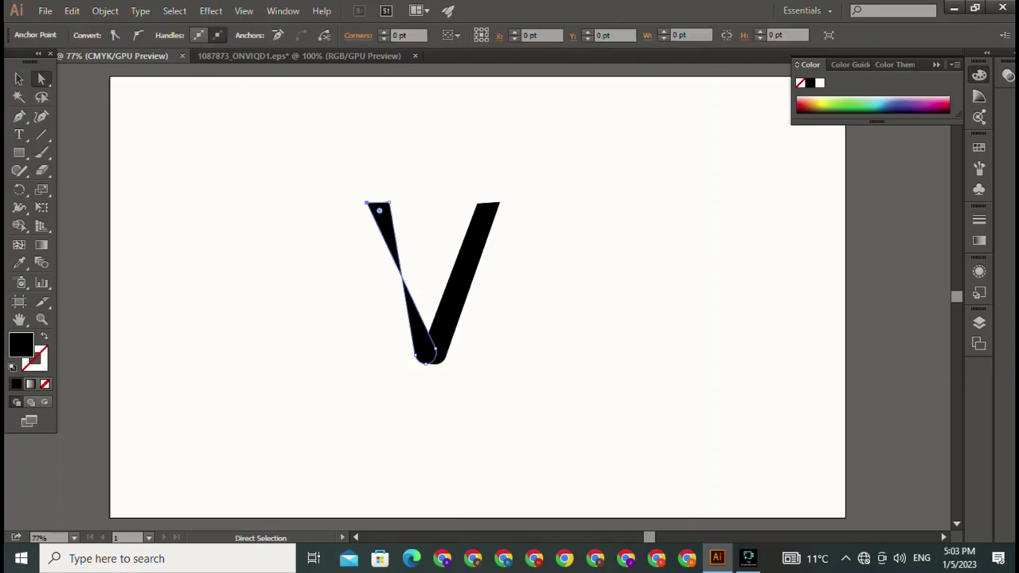
pyautogui.moveTo(380, 211); pyautogui.dragTo(389, 217)
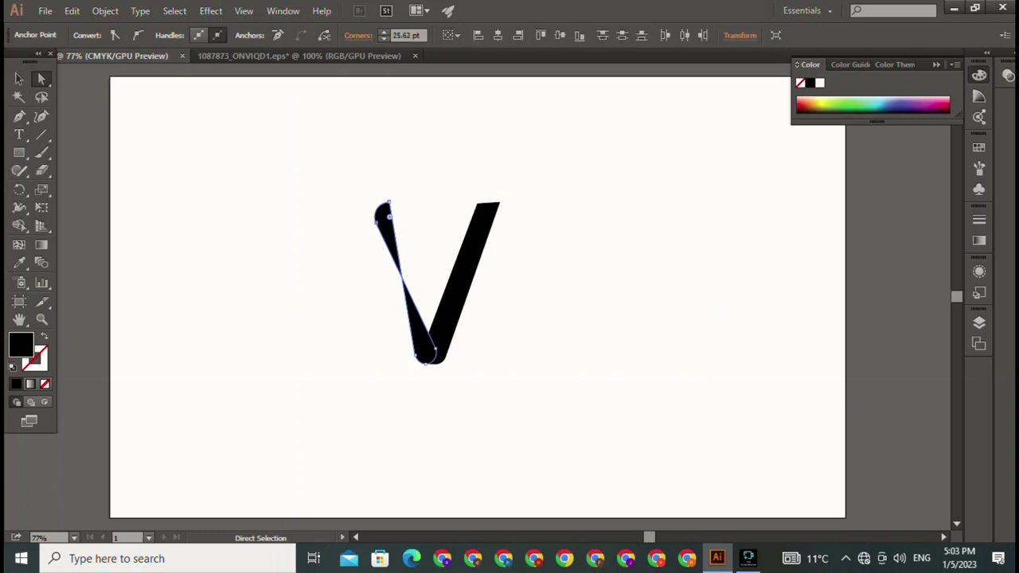
pyautogui.moveTo(518, 191)
pyautogui.mouseDown()
pyautogui.moveTo(485, 231)
pyautogui.moveTo(478, 218)
pyautogui.mouseUp()
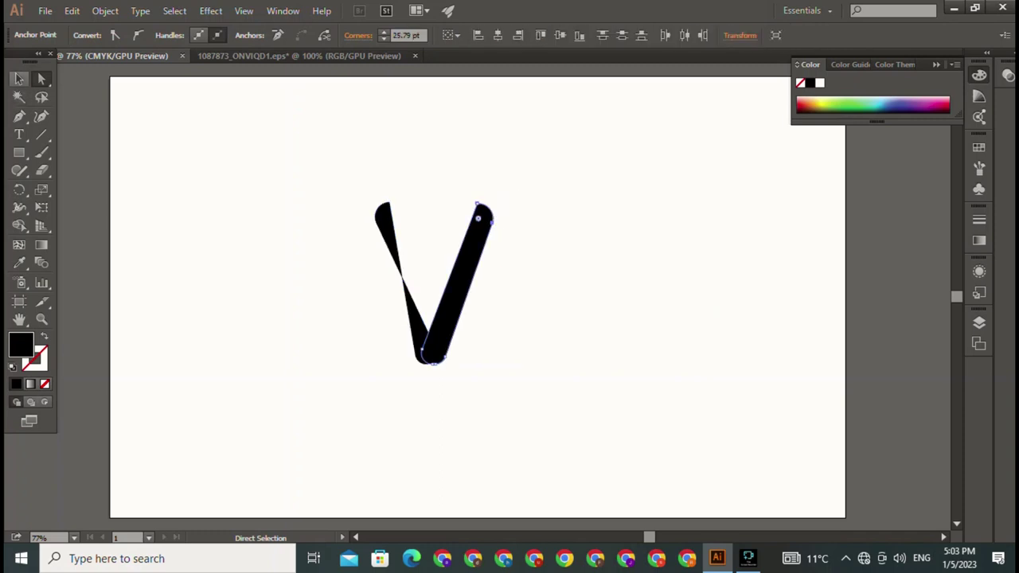
pyautogui.click(19, 79)
pyautogui.click(549, 246)
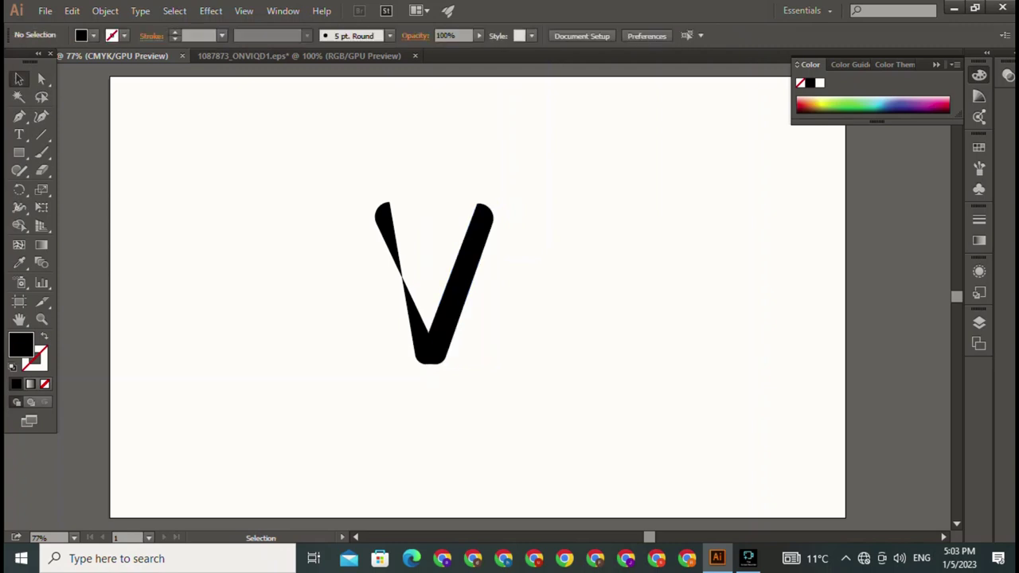
pyautogui.moveTo(460, 290); pyautogui.dragTo(453, 324)
pyautogui.click(549, 302)
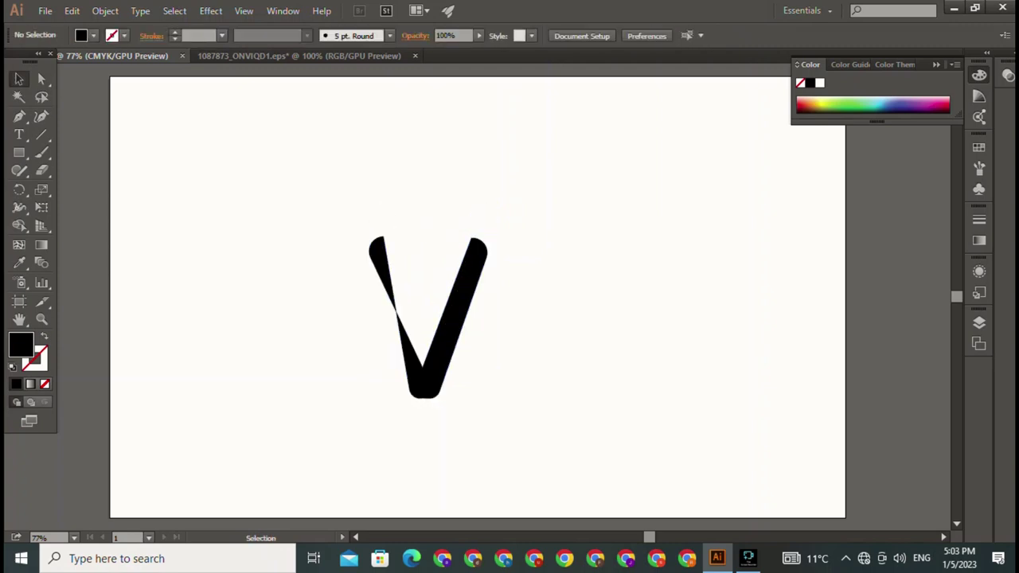
# - Add the letter D as text, enlarge it to about 118.5 pt and place it beside the top of the V's right arm
pyautogui.press('p')
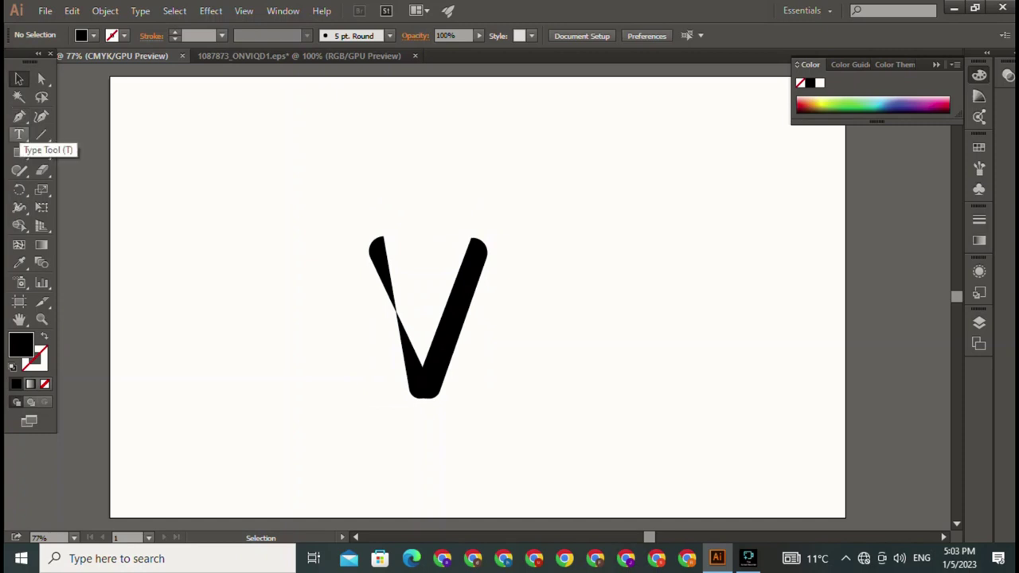
pyautogui.click(19, 134)
pyautogui.click(479, 168)
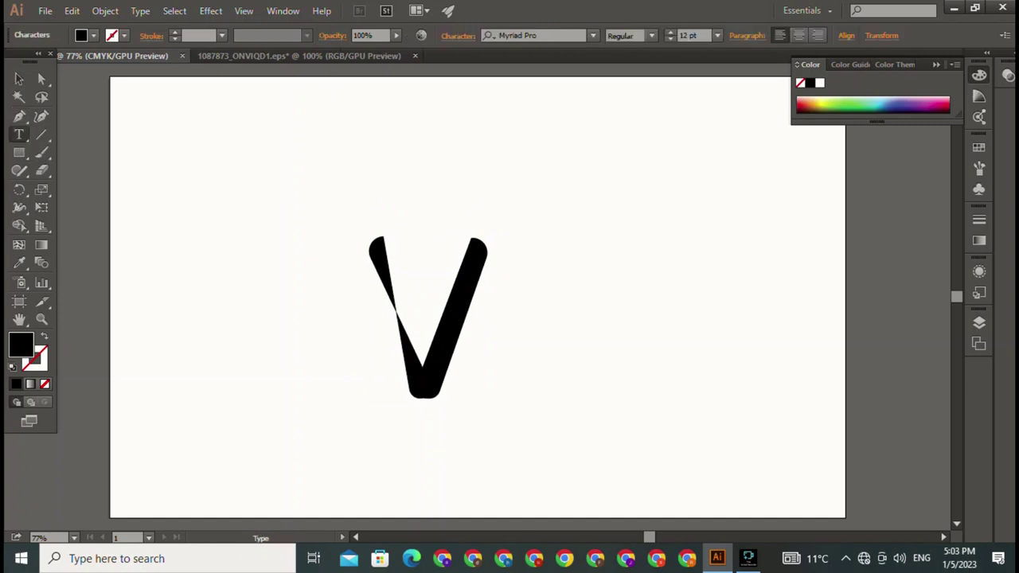
pyautogui.write('D')
pyautogui.press('Escape')
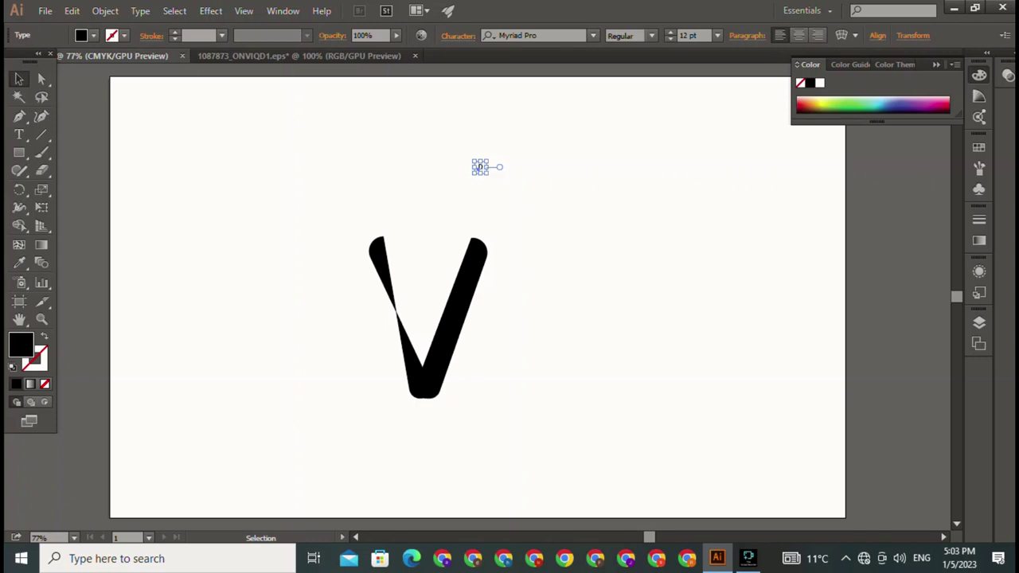
pyautogui.moveTo(487, 173); pyautogui.dragTo(591, 275)
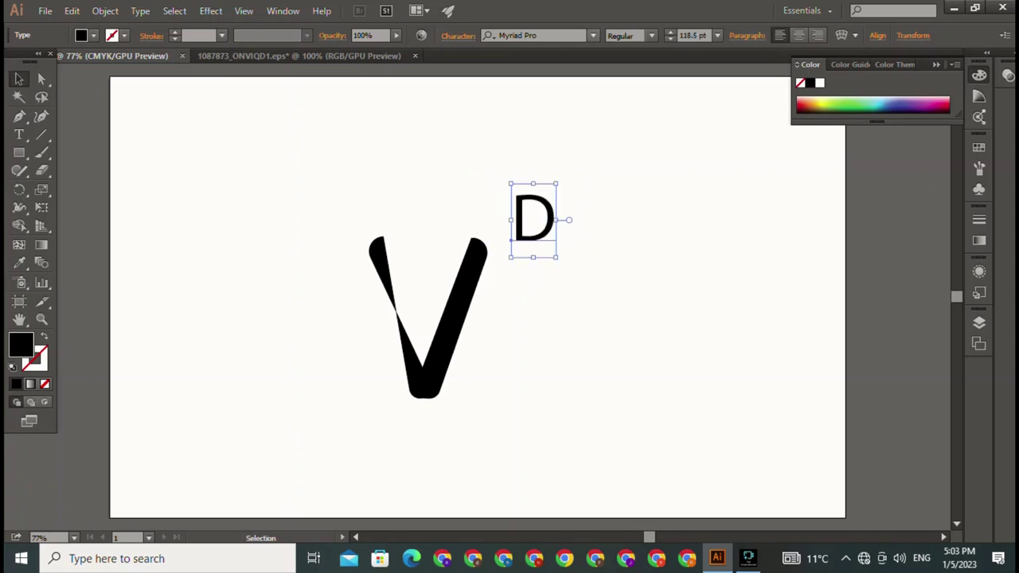
# - Try the Niagara Engraved and OCR A Std fonts on the letter D
pyautogui.click(592, 35)
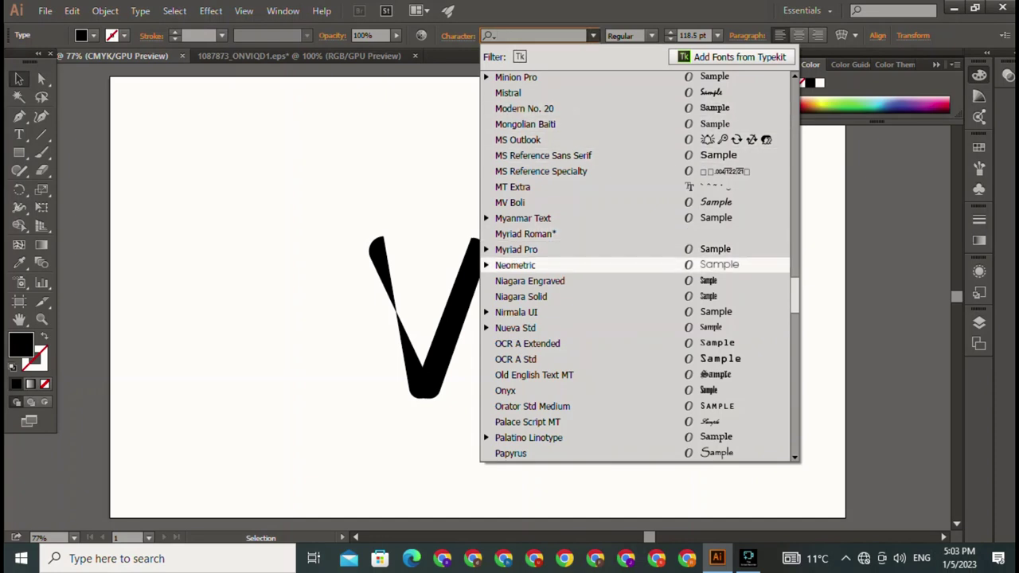
pyautogui.click(530, 281)
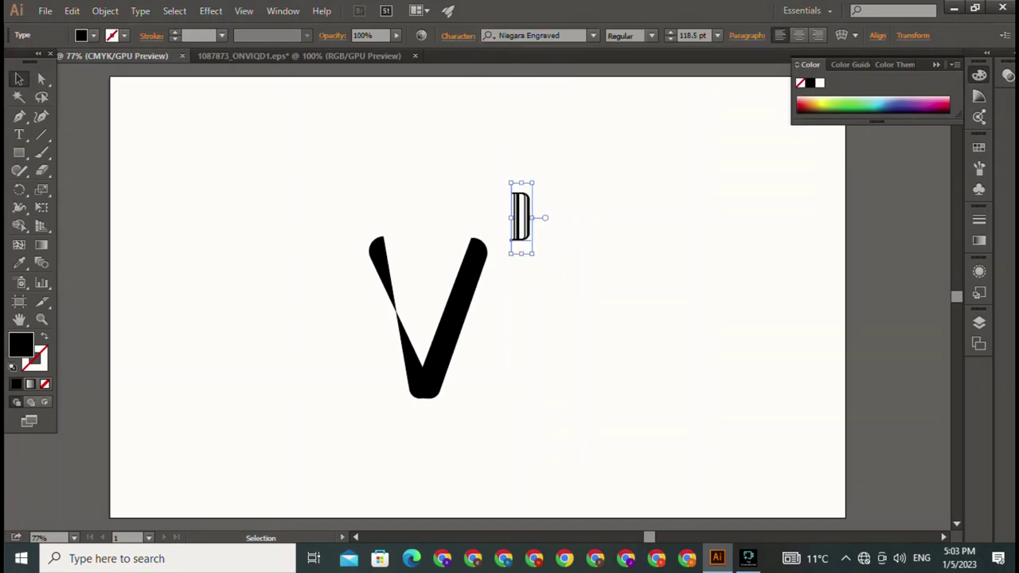
pyautogui.click(592, 35)
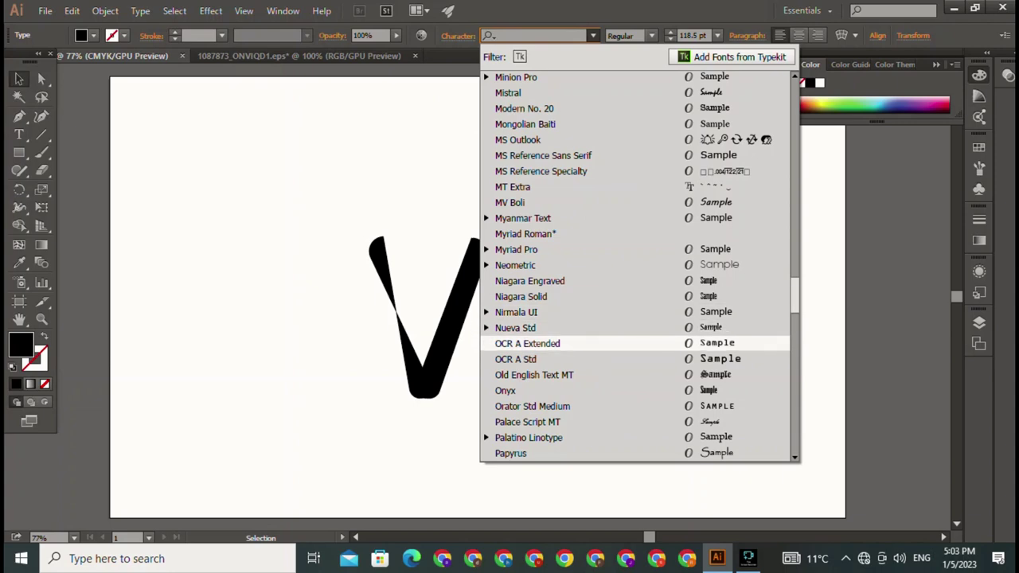
pyautogui.click(530, 360)
pyautogui.press('Down')
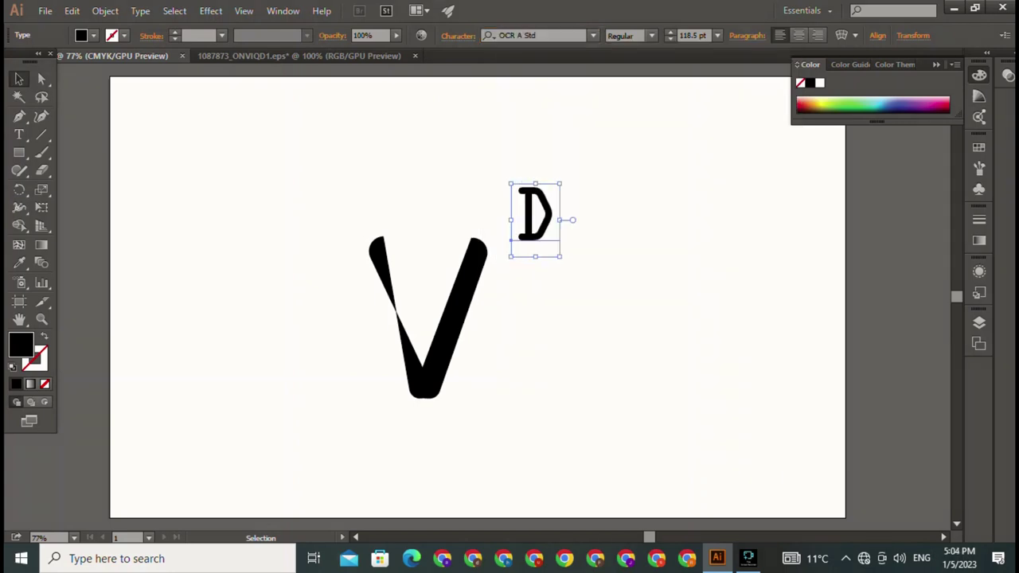
# - Set the letter D's font to Home Christmas Regular
pyautogui.click(592, 35)
pyautogui.press('Up')
pyautogui.press('Down')
pyautogui.press('Down')
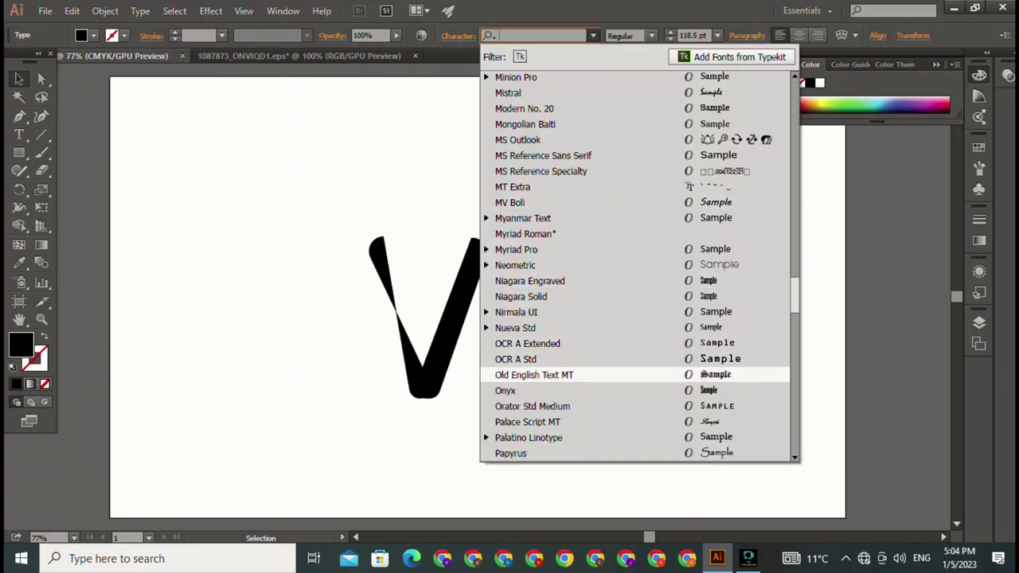
pyautogui.press('Down')
pyautogui.press('Down')
pyautogui.press('Down')
pyautogui.press('Down')
pyautogui.press('Down')
pyautogui.press('Down')
pyautogui.press('Down')
pyautogui.press('Down')
pyautogui.press('Down')
pyautogui.press('Down')
pyautogui.press('Down')
pyautogui.press('Down')
pyautogui.press('Down')
pyautogui.press('Down')
pyautogui.press('Down')
pyautogui.press('Down')
pyautogui.press('Down')
pyautogui.press('Down')
pyautogui.press('Down')
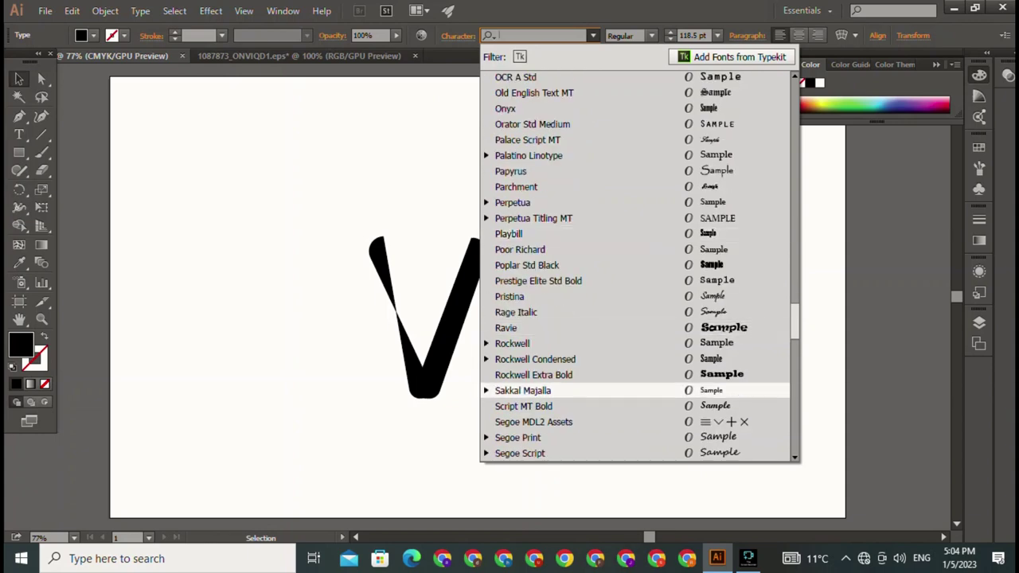
pyautogui.press('Down')
pyautogui.press('Down')
pyautogui.press('Down')
pyautogui.press('Down')
pyautogui.press('Down')
pyautogui.press('Down')
pyautogui.press('Down')
pyautogui.press('Down')
pyautogui.press('Down')
pyautogui.press('Down')
pyautogui.press('Down')
pyautogui.press('Down')
pyautogui.press('Down')
pyautogui.press('Down')
pyautogui.press('Down')
pyautogui.press('Down')
pyautogui.press('Up')
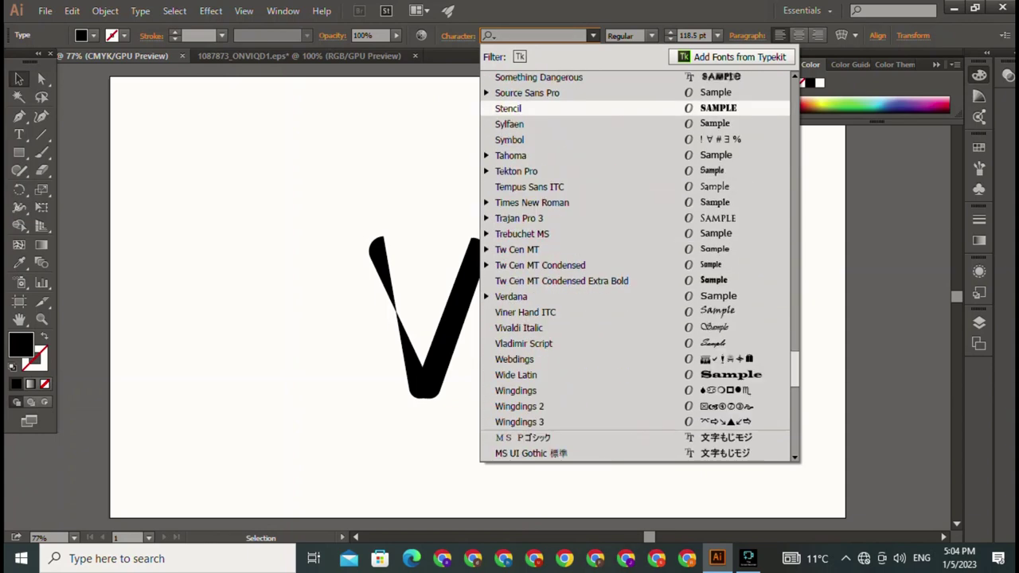
pyautogui.scroll(-4, 635, 266)
pyautogui.scroll(16, 635, 266)
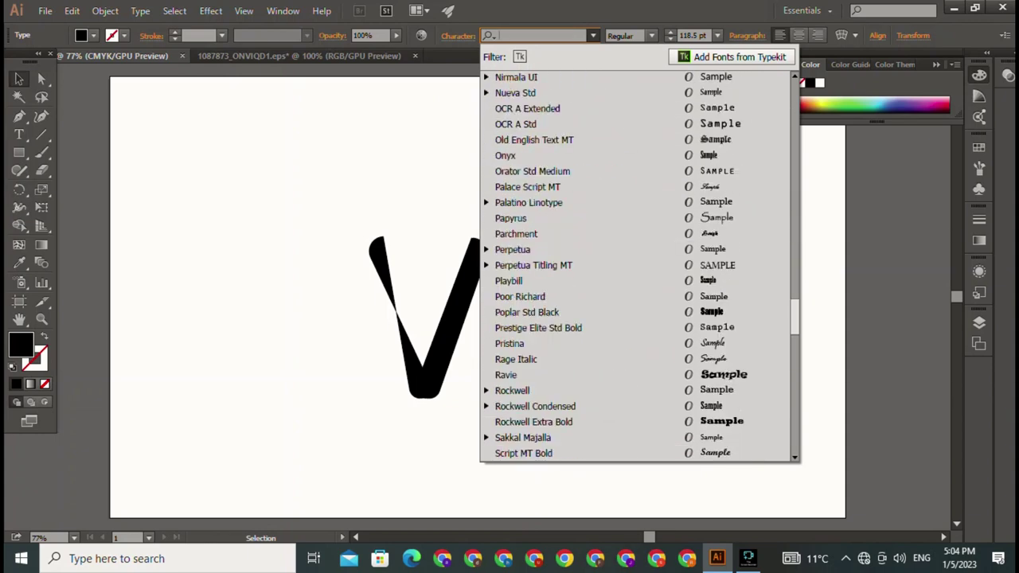
pyautogui.scroll(20, 637, 263)
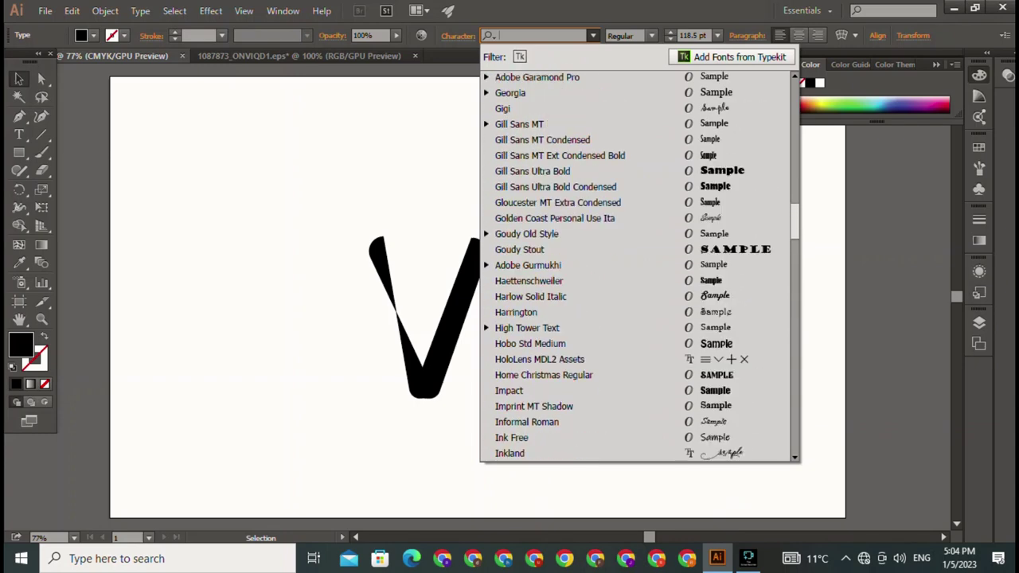
pyautogui.click(543, 375)
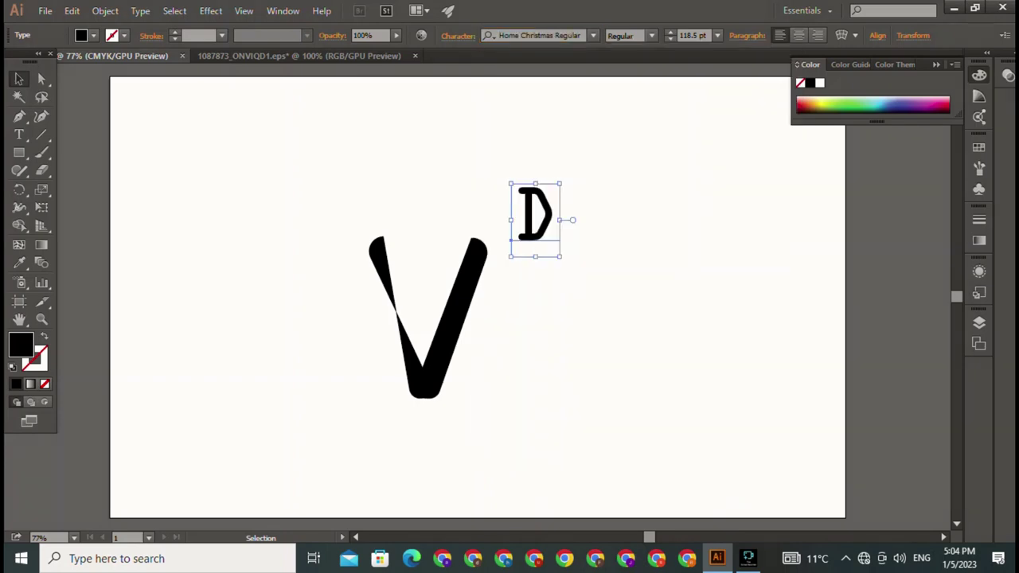
# - Enlarge the letter D to about 333 pt and place it directly beside the V's right arm
pyautogui.moveTo(559, 257); pyautogui.dragTo(619, 356)
pyautogui.moveTo(557, 279); pyautogui.dragTo(530, 328)
pyautogui.moveTo(592, 405); pyautogui.dragTo(617, 444)
pyautogui.click(664, 422)
pyautogui.moveTo(585, 350)
pyautogui.mouseDown()
pyautogui.moveTo(586, 329)
pyautogui.moveTo(551, 329)
pyautogui.mouseUp()
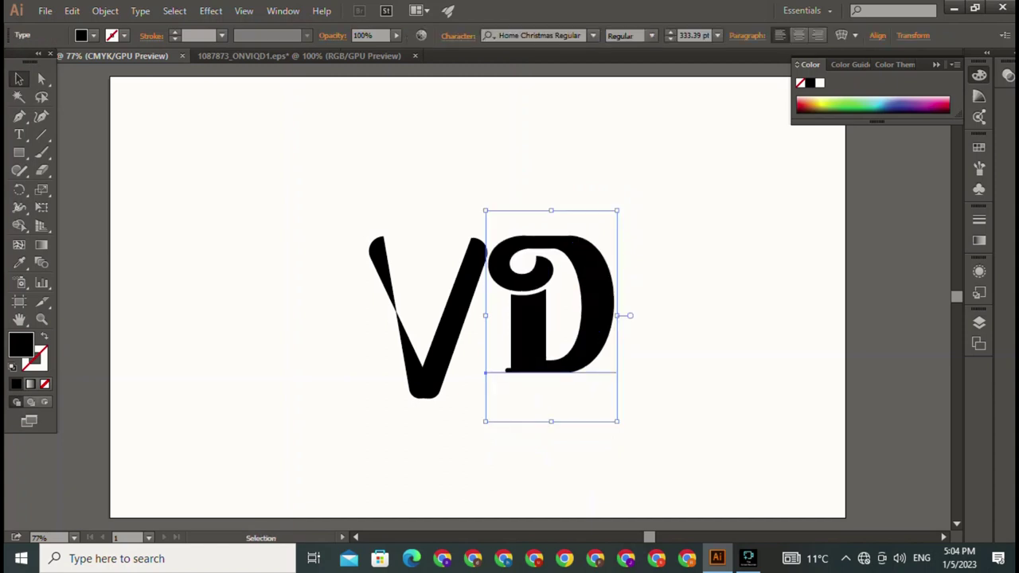
# - Lower the D so its curl overlaps the V's right arm, and move both letters to the artboard's right edge
pyautogui.moveTo(307, 200); pyautogui.dragTo(598, 415)
pyautogui.hotkey('ctrl', 'shift', 'a')
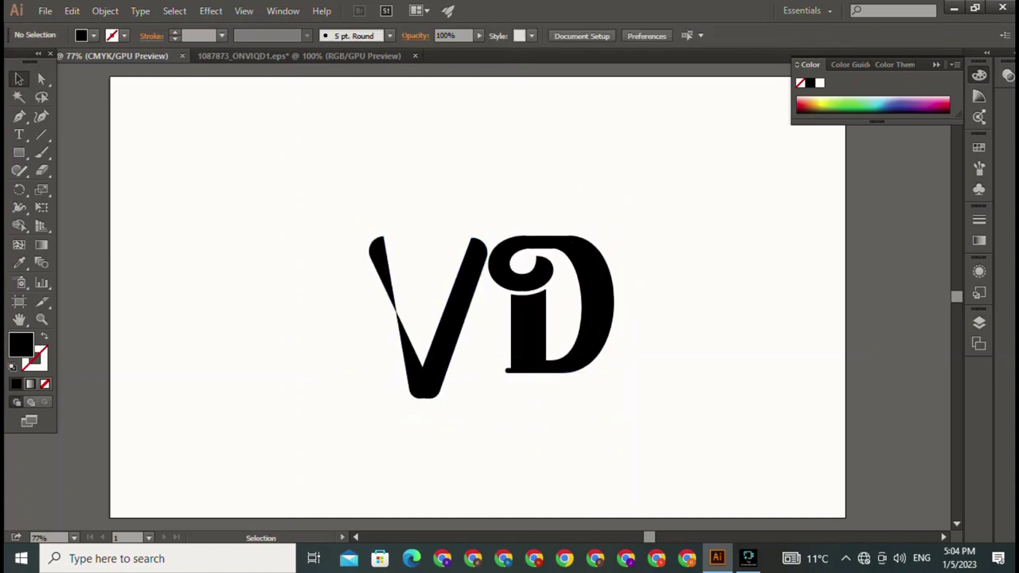
pyautogui.moveTo(529, 334); pyautogui.dragTo(513, 366)
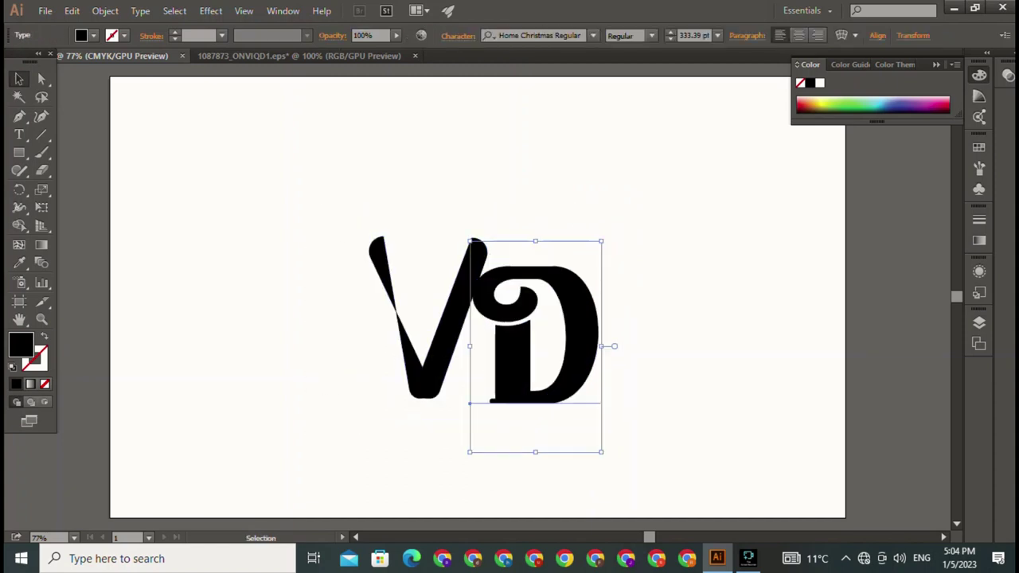
pyautogui.moveTo(353, 228); pyautogui.dragTo(605, 398)
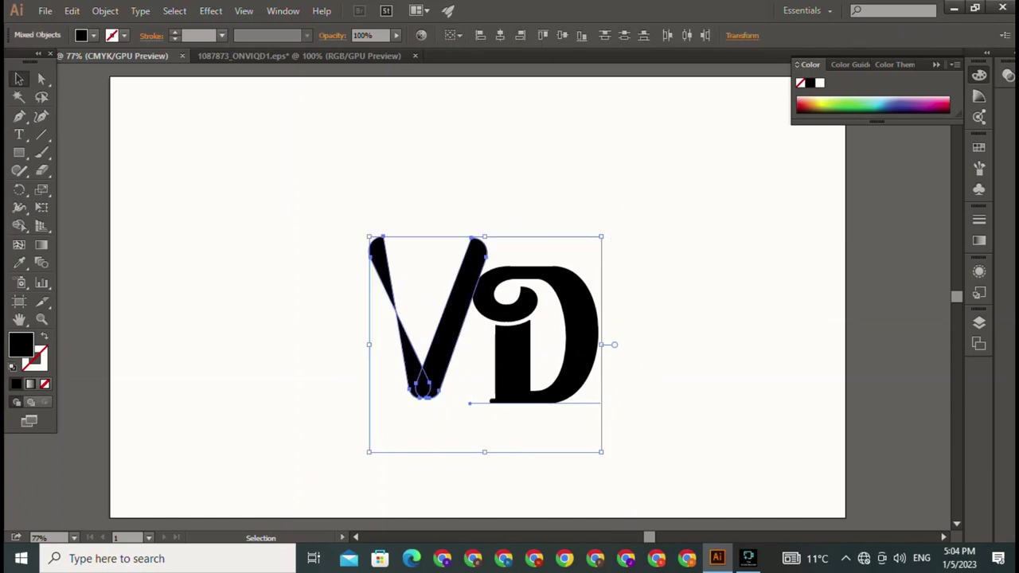
pyautogui.moveTo(510, 358); pyautogui.dragTo(845, 342)
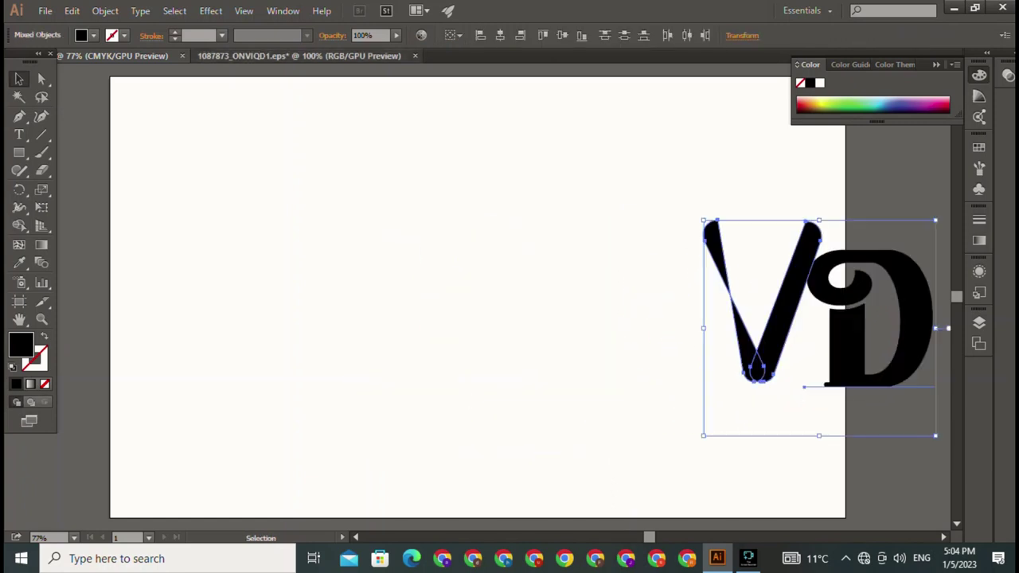
# - Copy the heartbeat stethoscope graphic from 1087873_ONVIQD1.eps into the logo document and place it mid-artboard, just beside the letters
pyautogui.click(299, 55)
pyautogui.moveTo(430, 363); pyautogui.dragTo(342, 312)
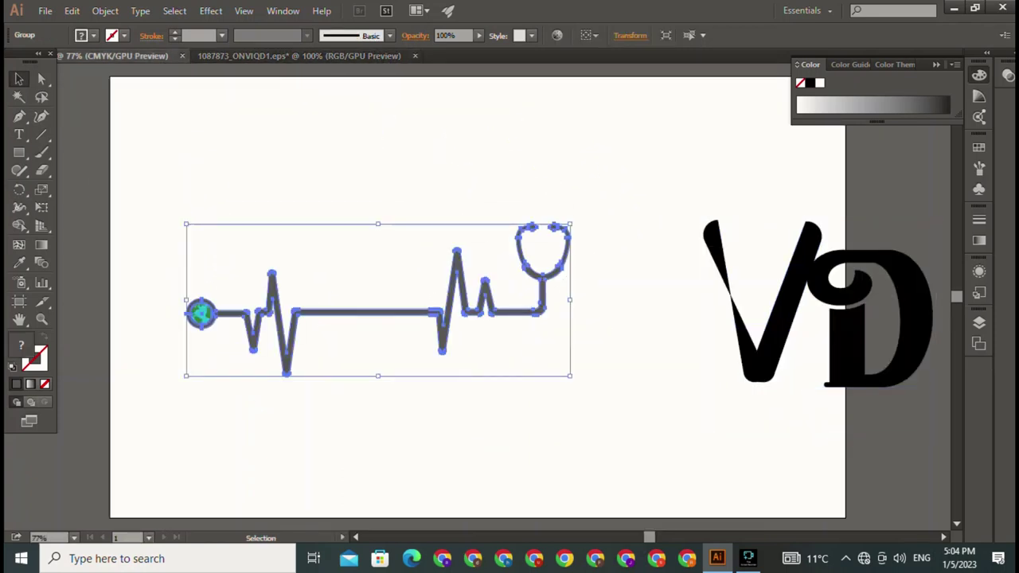
pyautogui.hotkey('ctrl', 'shift', 'a')
pyautogui.moveTo(366, 313); pyautogui.dragTo(447, 328)
pyautogui.hotkey('ctrl', 'shift', 'a')
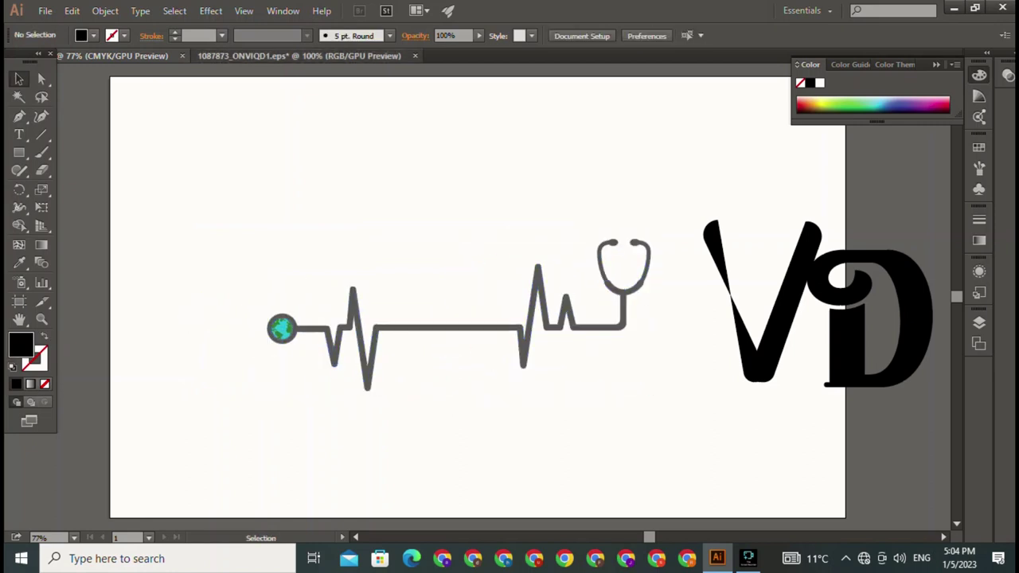
pyautogui.click(299, 56)
pyautogui.hotkey('ctrl', 'shift', 'a')
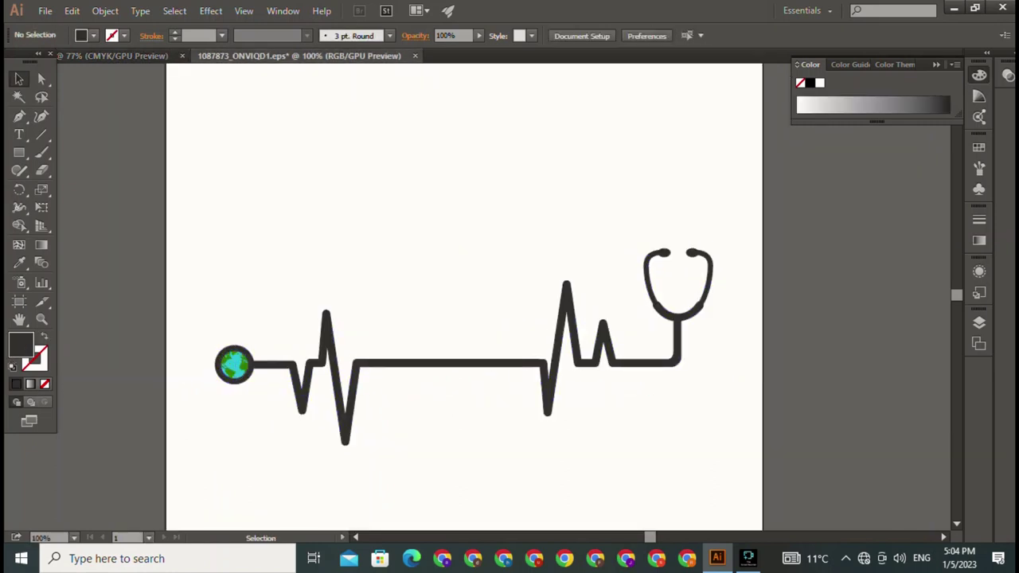
pyautogui.click(120, 55)
# - Ungroup the heartbeat stethoscope graphic
pyautogui.click(449, 327)
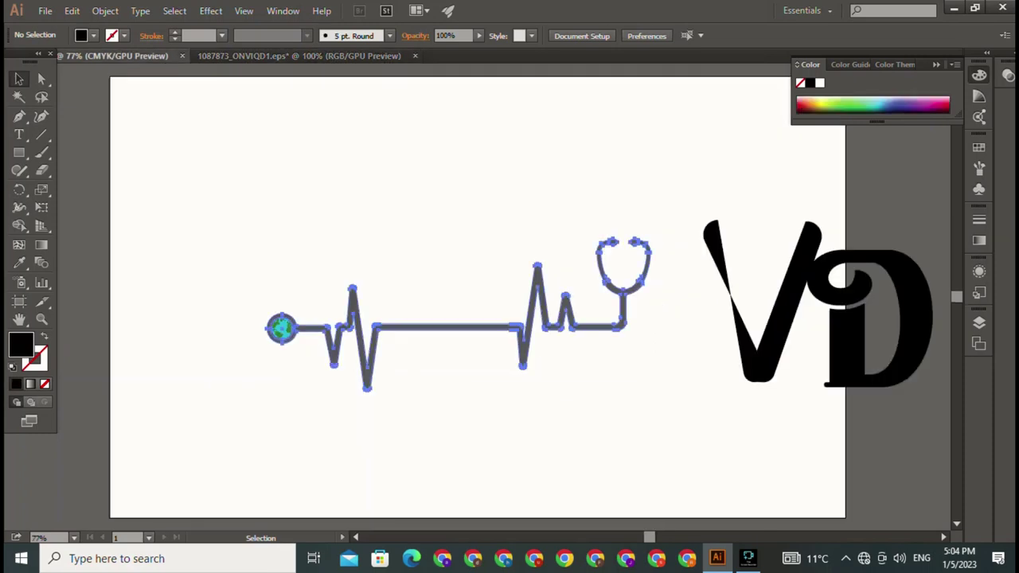
pyautogui.press('ctrl')
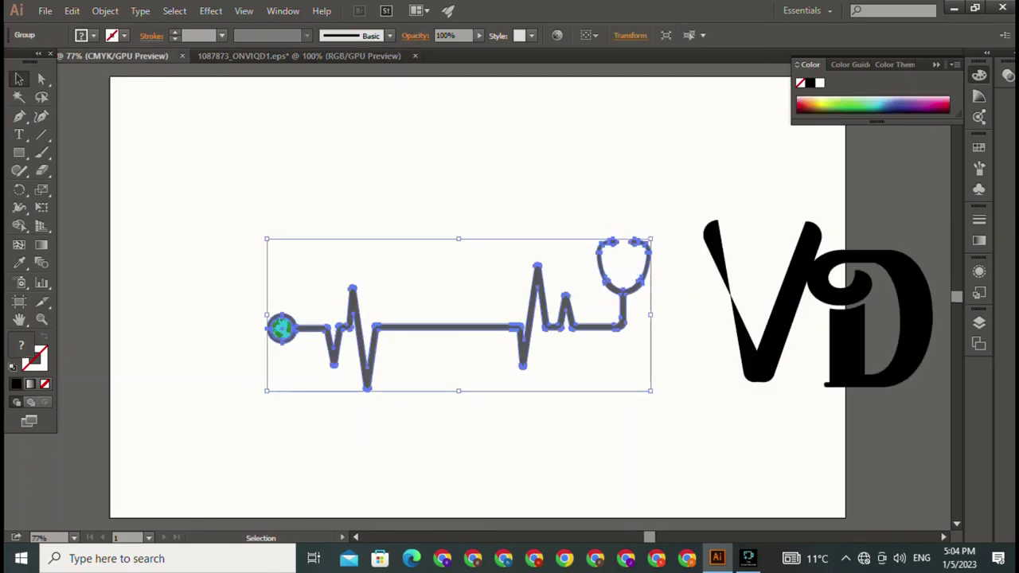
pyautogui.rightClick(488, 324)
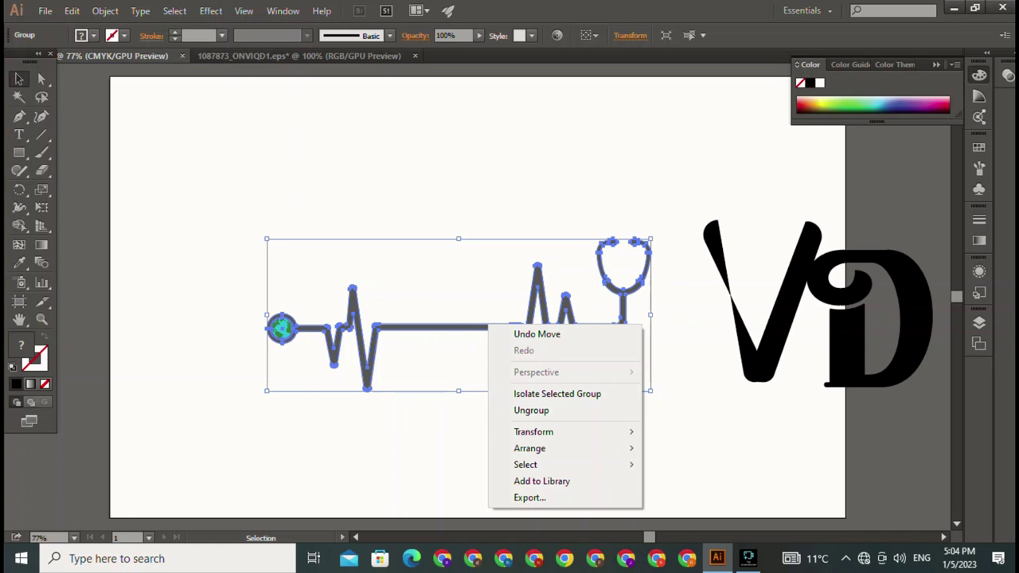
pyautogui.click(531, 410)
pyautogui.click(531, 411)
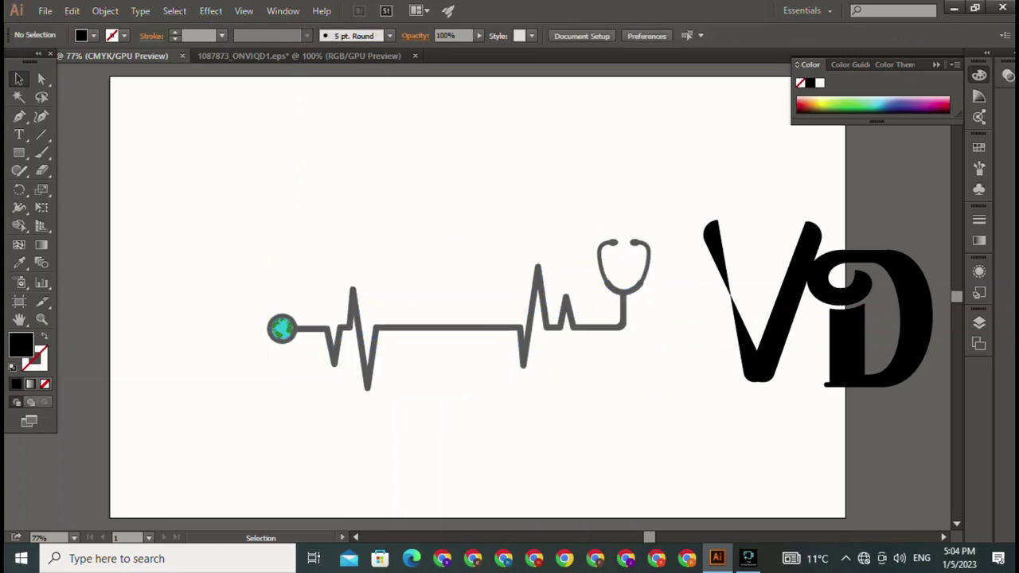
# - Recolor the heartbeat and stethoscope line with the black fill sampled from the V using the Eyedropper
pyautogui.click(503, 327)
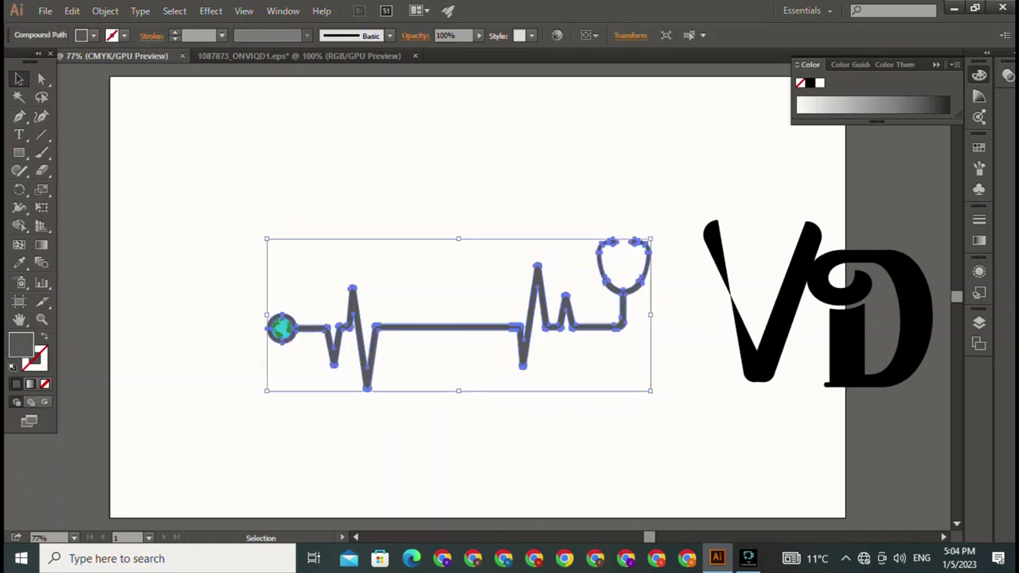
pyautogui.press('i')
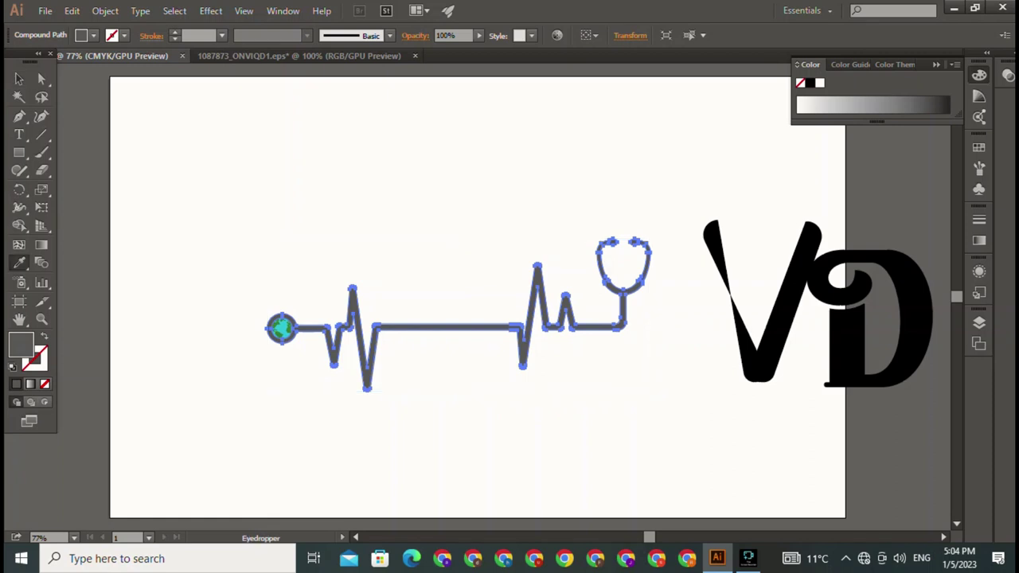
pyautogui.click(782, 319)
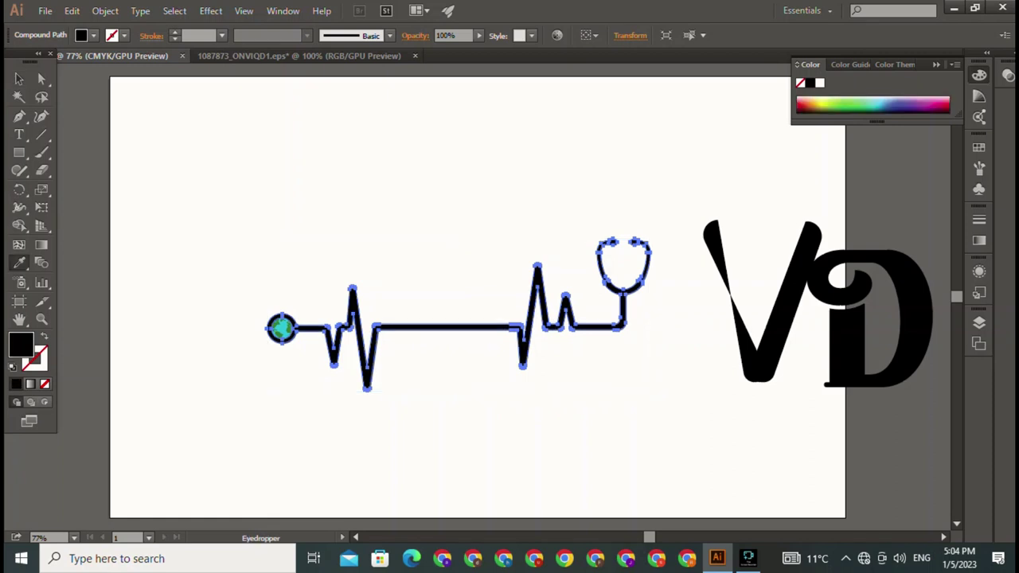
pyautogui.press('v')
pyautogui.hotkey('ctrl', 'shift', 'a')
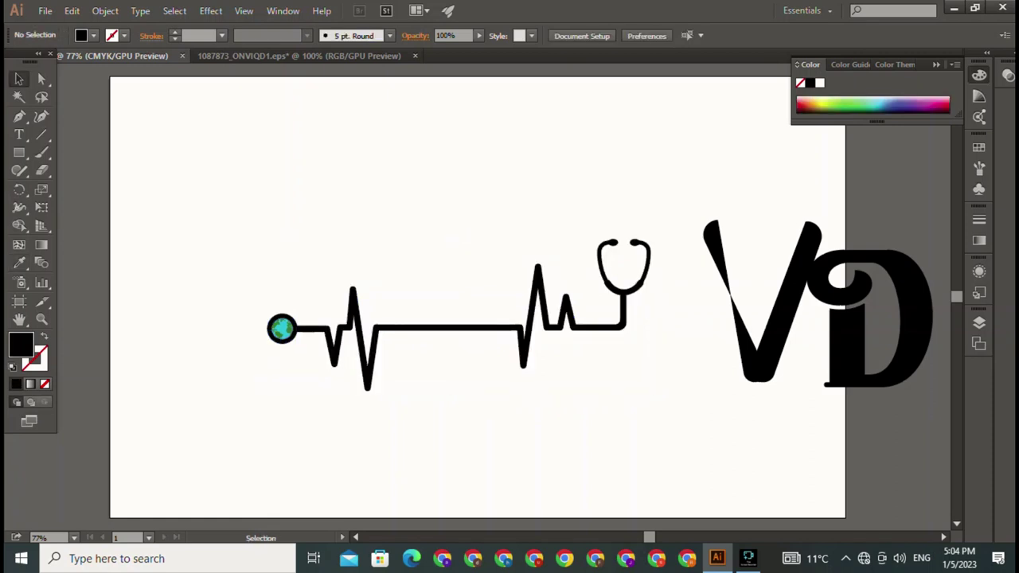
# - Group the globe, heartbeat line and stethoscope together again
pyautogui.moveTo(260, 258); pyautogui.dragTo(620, 378)
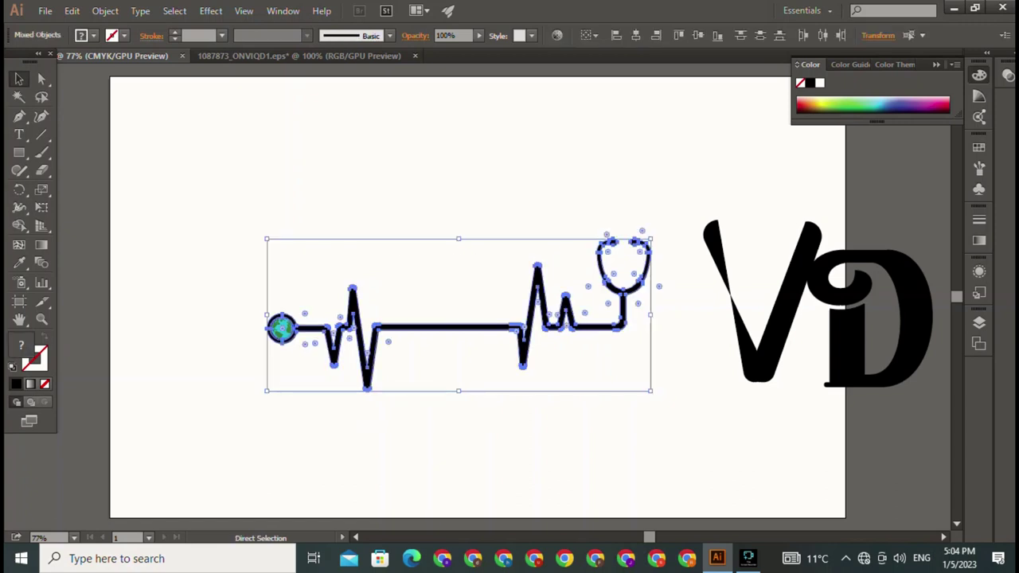
pyautogui.hotkey('ctrl', 'g')
pyautogui.press('v')
pyautogui.hotkey('ctrl', 'shift', 'a')
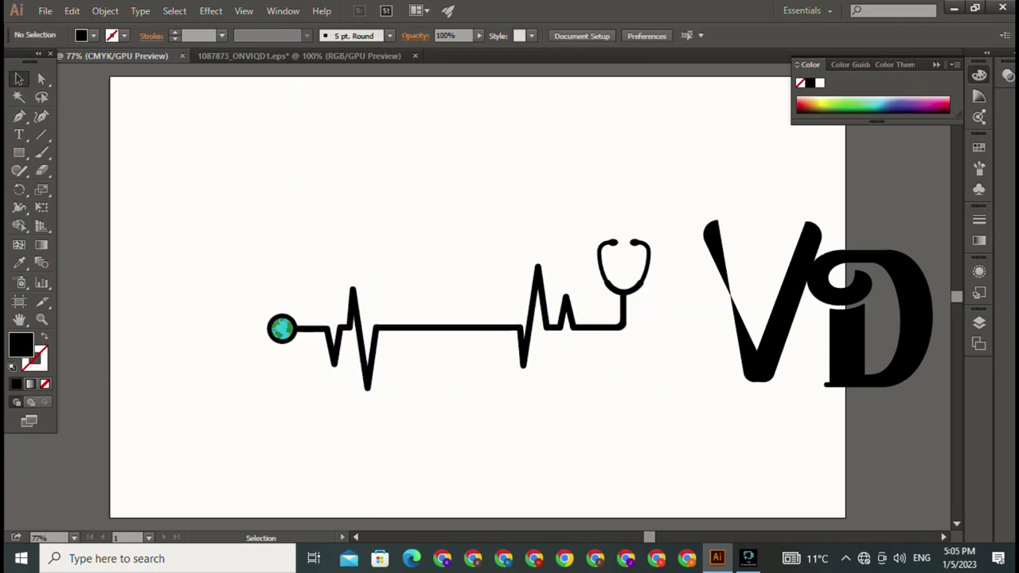
# - Shrink the V to less than half its size and stand it on the heartbeat line's straight stretch, near its left end
pyautogui.doubleClick(761, 365)
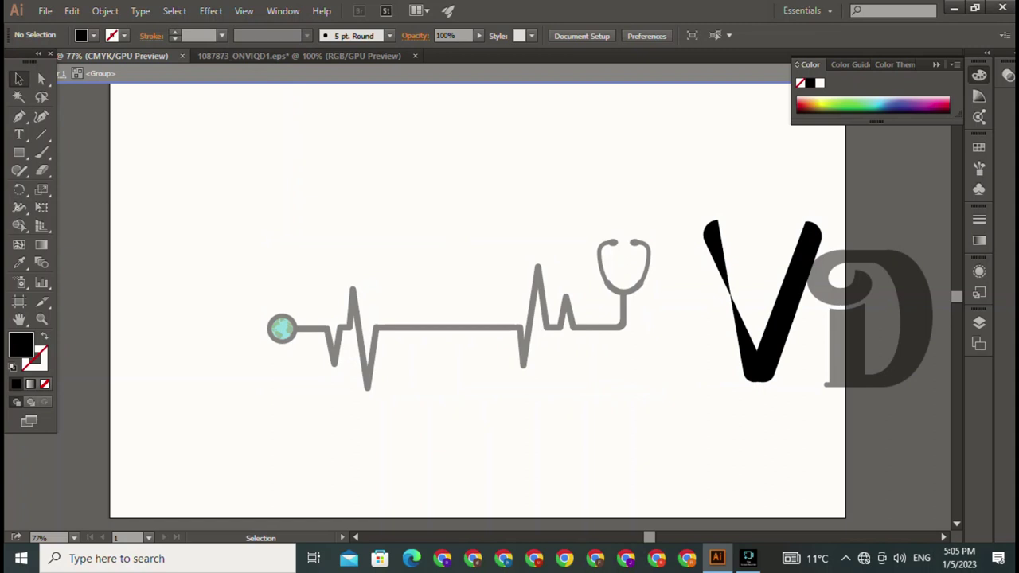
pyautogui.press('Escape')
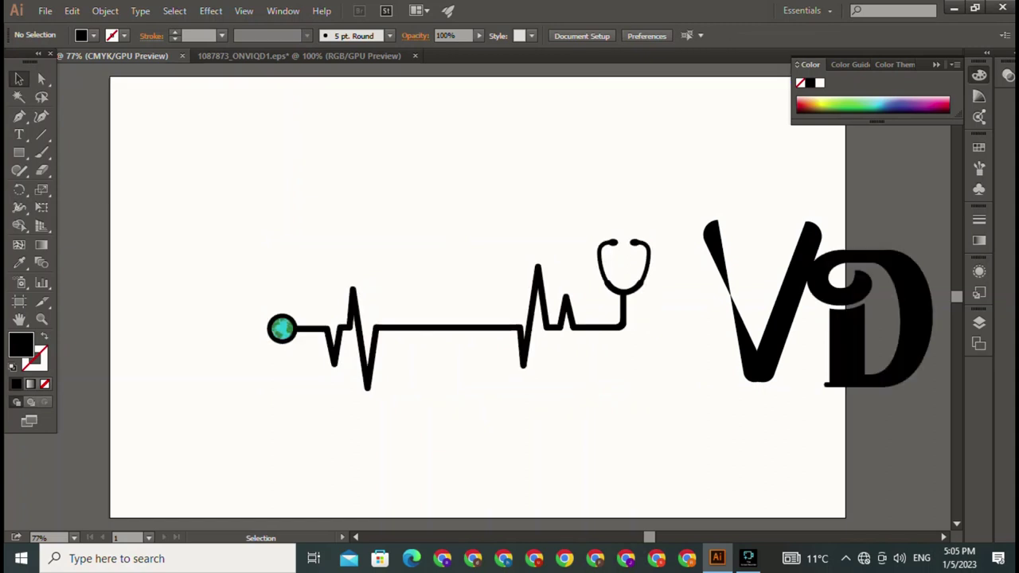
pyautogui.moveTo(760, 359); pyautogui.dragTo(412, 292)
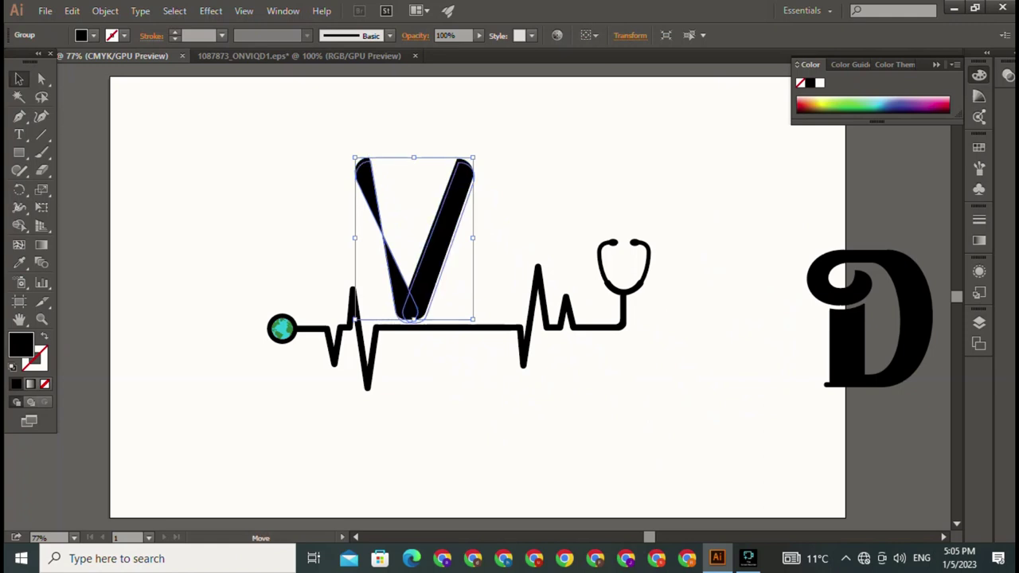
pyautogui.moveTo(474, 162); pyautogui.dragTo(410, 251)
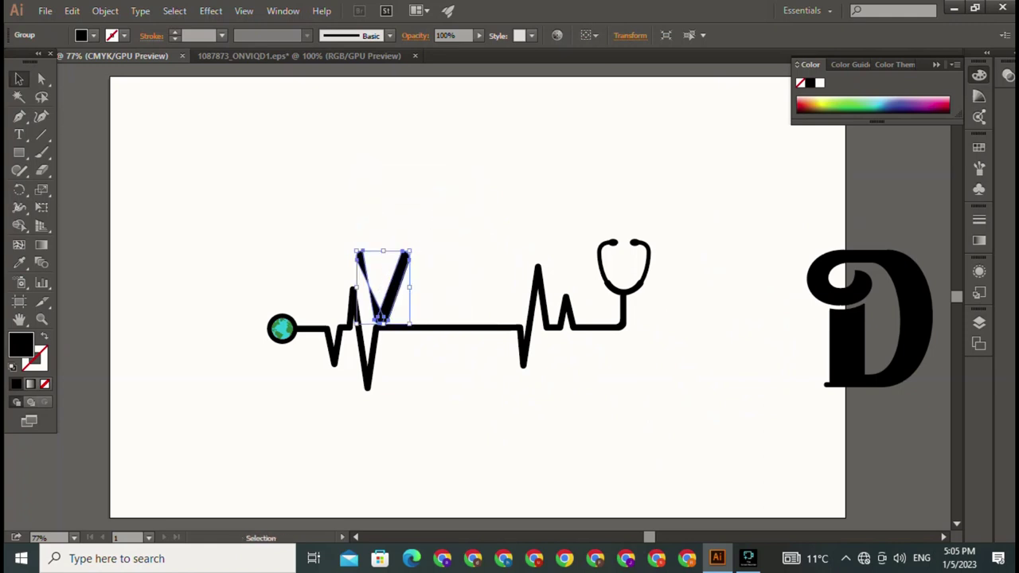
pyautogui.moveTo(381, 317); pyautogui.dragTo(402, 316)
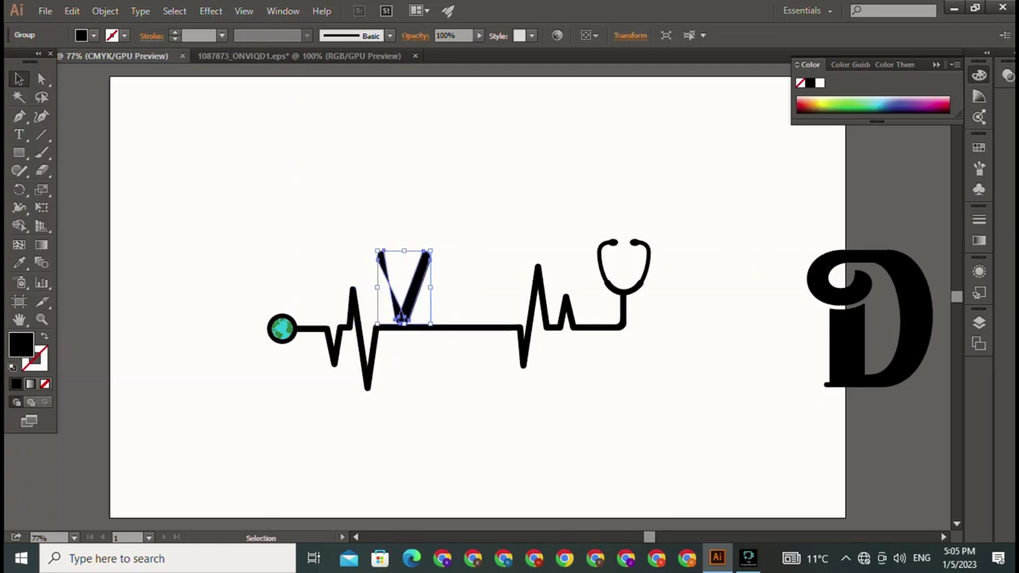
# - Reduce the V's height from the top while keeping its base on the heartbeat line
pyautogui.click(461, 275)
pyautogui.click(402, 315)
pyautogui.click(462, 275)
pyautogui.click(404, 314)
pyautogui.moveTo(404, 250); pyautogui.dragTo(404, 267)
pyautogui.click(462, 274)
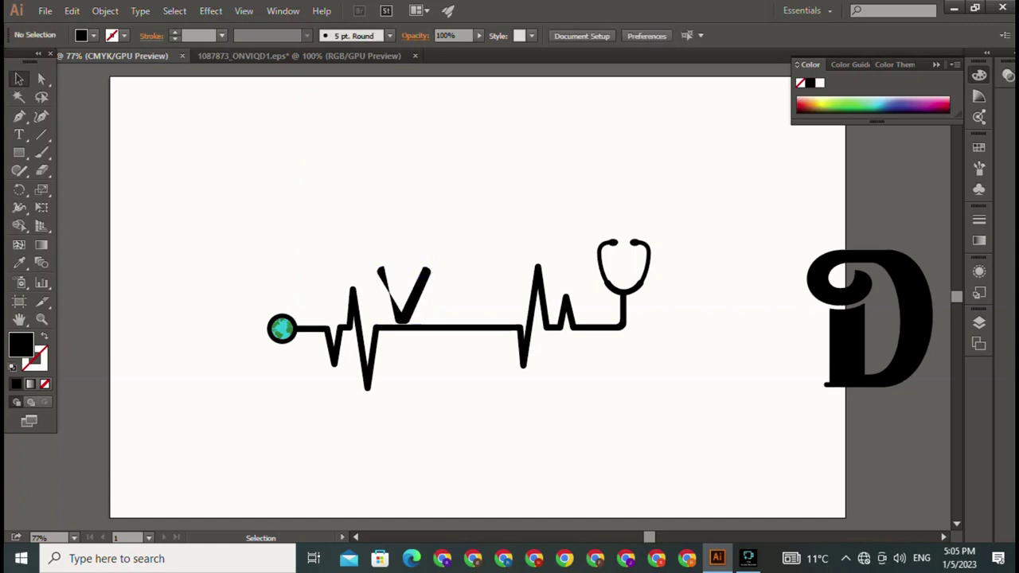
# - Move the decorative D onto the artboard, scale it down to about 118.5 pt and stand it on the heartbeat line to the right of the V
pyautogui.moveTo(825, 386); pyautogui.dragTo(439, 323)
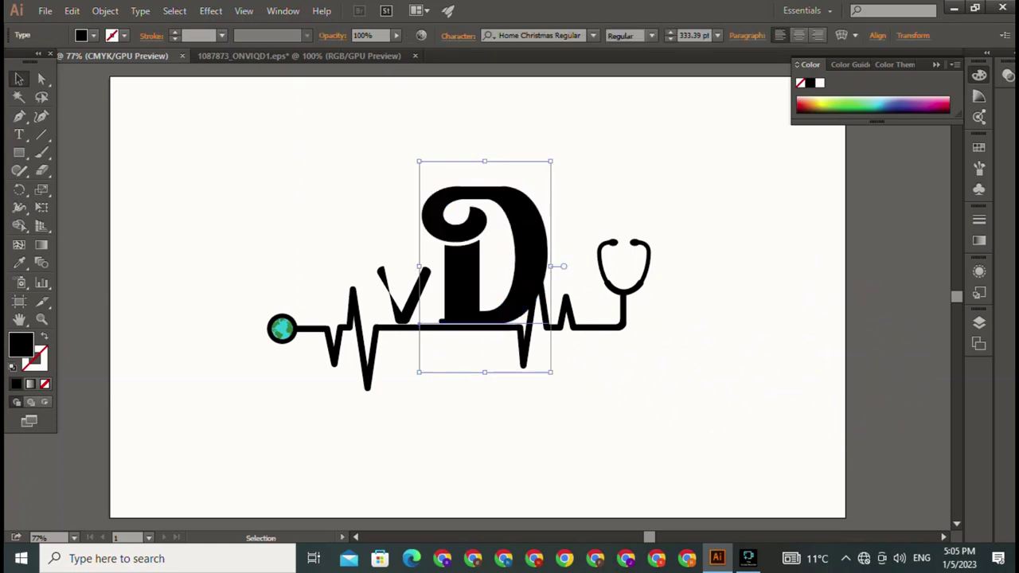
pyautogui.moveTo(552, 161); pyautogui.dragTo(506, 293)
pyautogui.hotkey('ctrl', 'z')
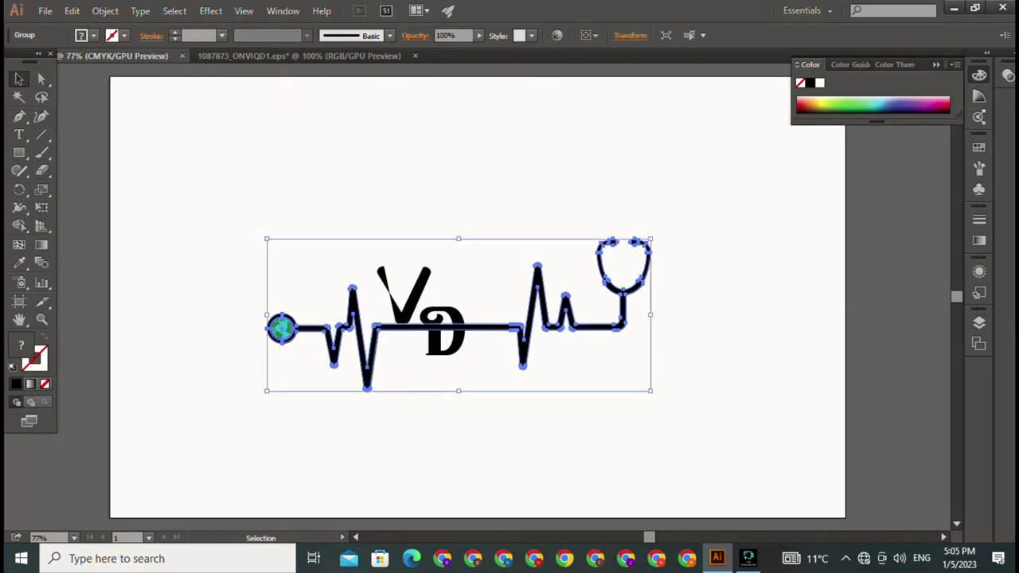
pyautogui.moveTo(443, 330); pyautogui.dragTo(482, 303)
pyautogui.hotkey('ctrl', 'shift', 'a')
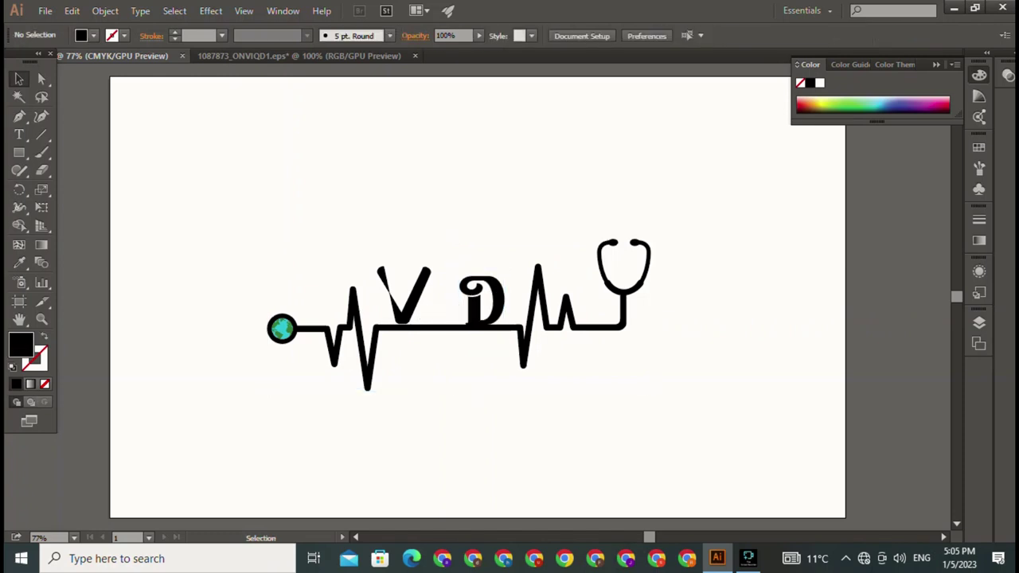
# - Shrink the V slightly and stand it on the heartbeat line with a small gap to the left of the D
pyautogui.moveTo(404, 299); pyautogui.dragTo(434, 276)
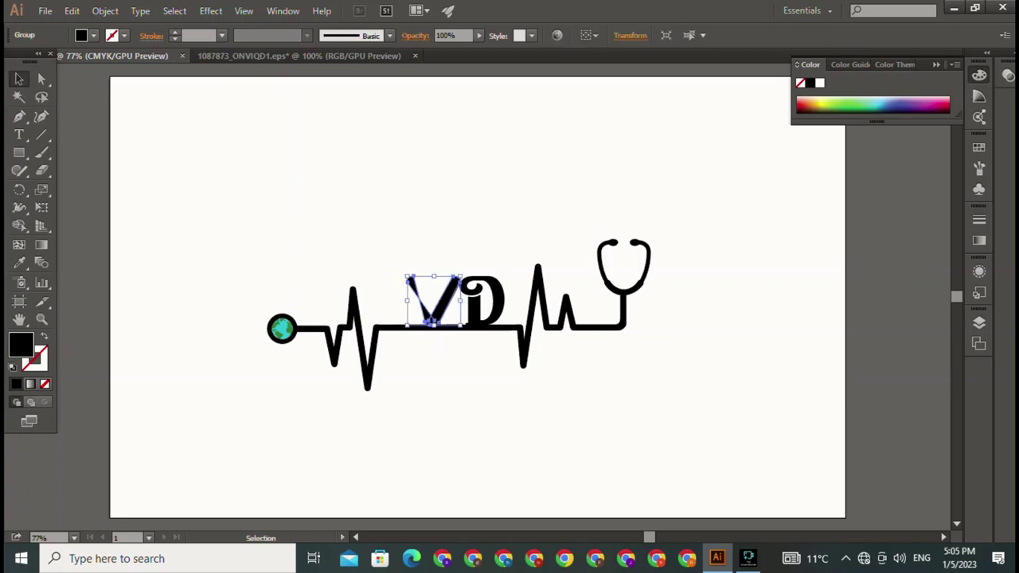
pyautogui.hotkey('ctrl', 'shift', 'a')
pyautogui.click(444, 304)
pyautogui.moveTo(460, 300); pyautogui.dragTo(413, 315)
pyautogui.hotkey('ctrl', 'shift', 'a')
pyautogui.hotkey('ctrl', 'shift', 'a')
pyautogui.click(412, 318)
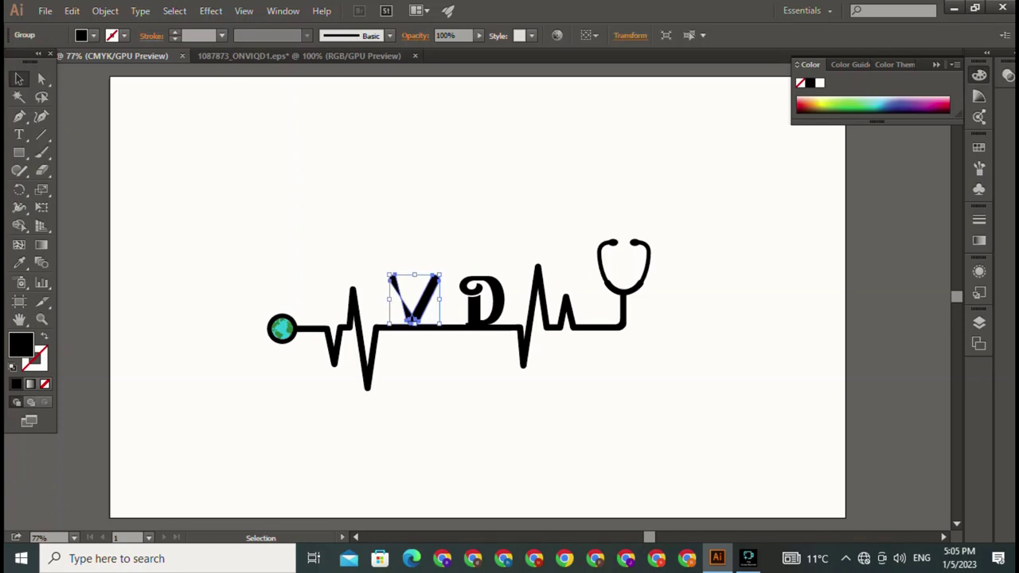
# - Resize the D to about 134 pt so it stands slightly taller than the V, and reseat it on the heartbeat line
pyautogui.hotkey('ctrl', 'shift', 'a')
pyautogui.click(477, 309)
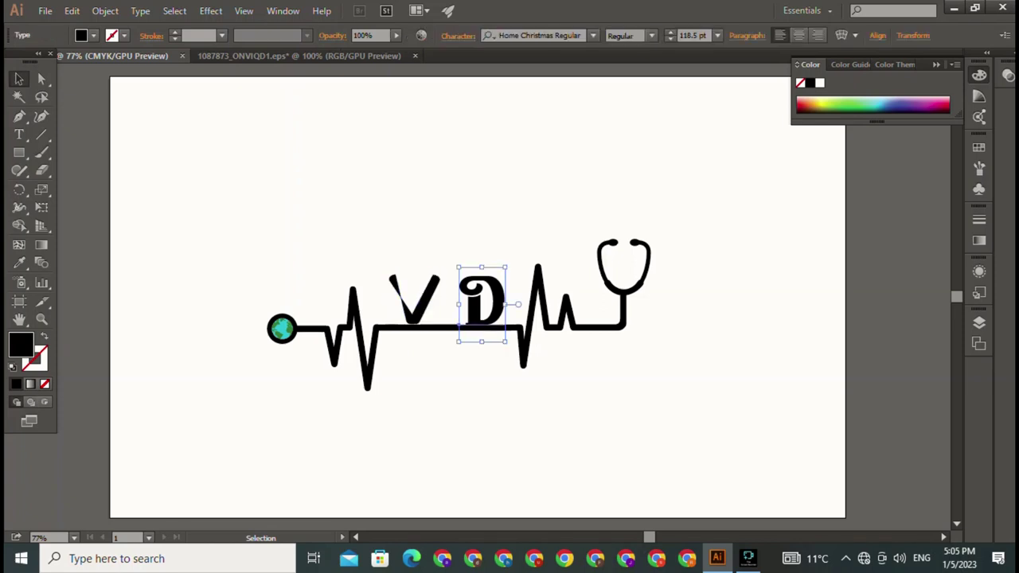
pyautogui.moveTo(505, 268); pyautogui.dragTo(500, 276)
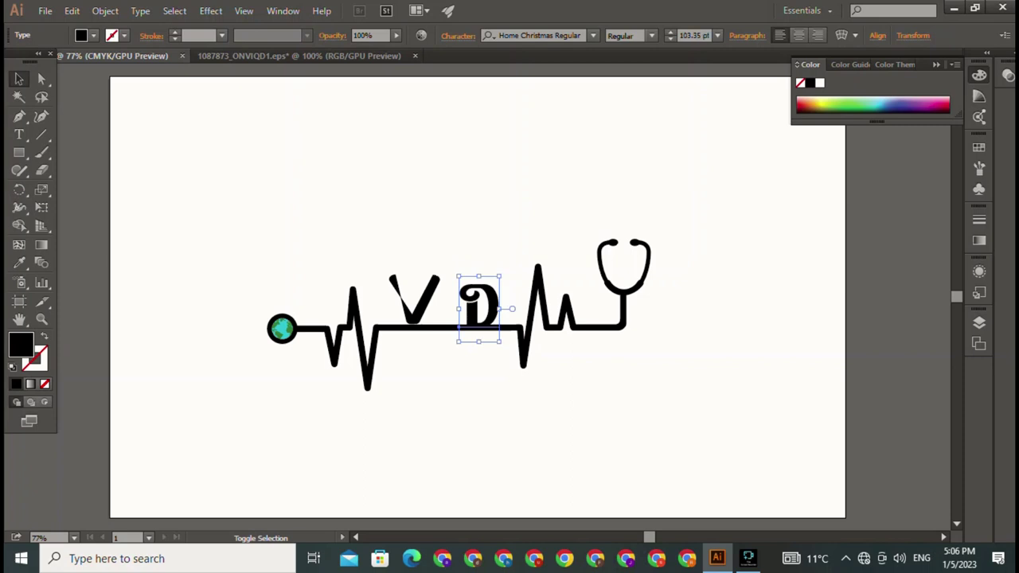
pyautogui.moveTo(479, 310); pyautogui.dragTo(511, 256)
pyautogui.press('Escape')
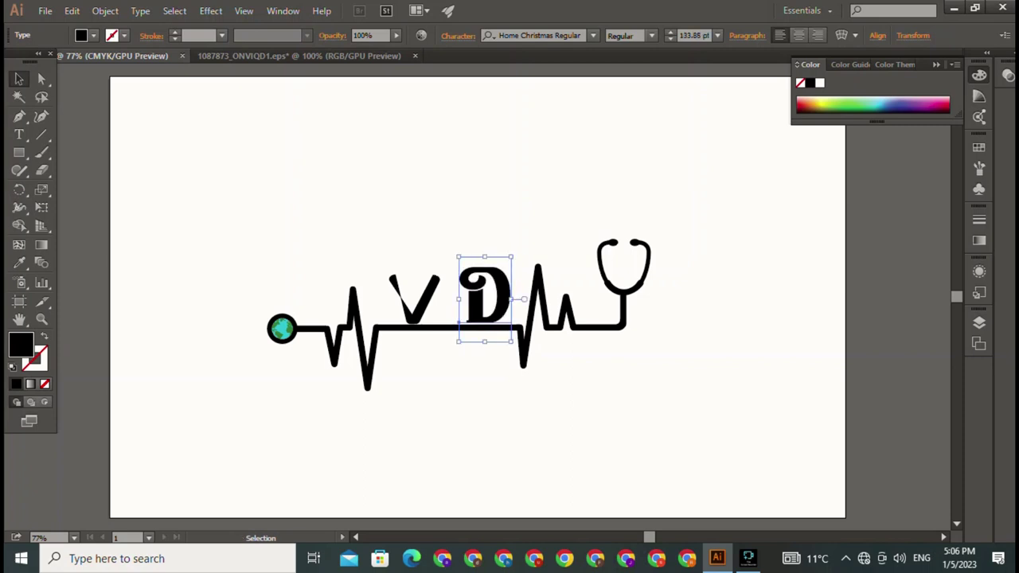
pyautogui.moveTo(479, 309); pyautogui.dragTo(476, 311)
pyautogui.hotkey('ctrl', 'shift', 'a')
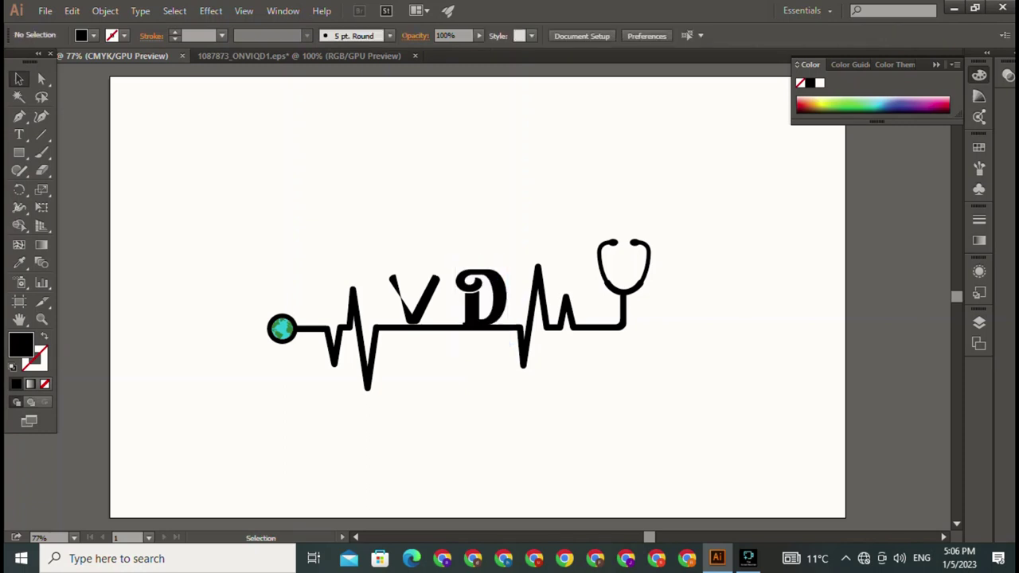
# - Spread the letters apart, moving the V to the left end and the D to the right end of the line's straight stretch
pyautogui.click(476, 309)
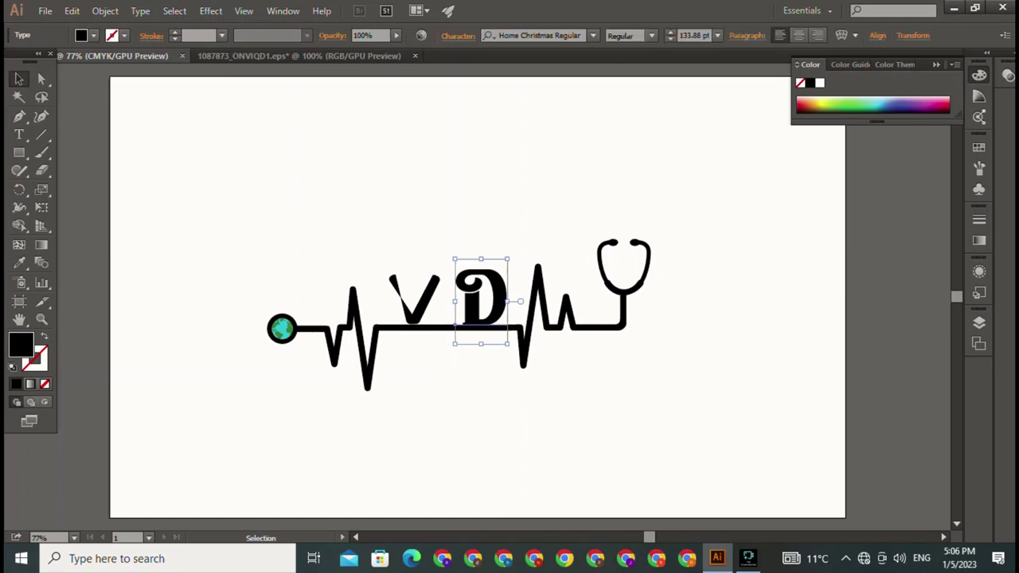
pyautogui.hotkey('ctrl', 'shift', 'a')
pyautogui.click(412, 317)
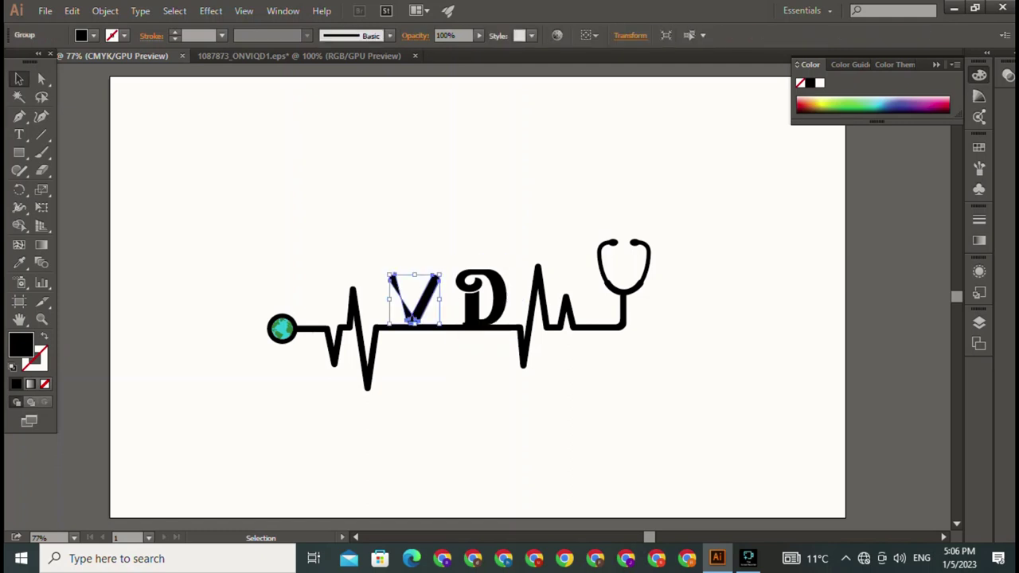
pyautogui.hotkey('ctrl', 'shift', 'a')
pyautogui.moveTo(413, 316); pyautogui.dragTo(392, 302)
pyautogui.hotkey('ctrl', 'shift', 'a')
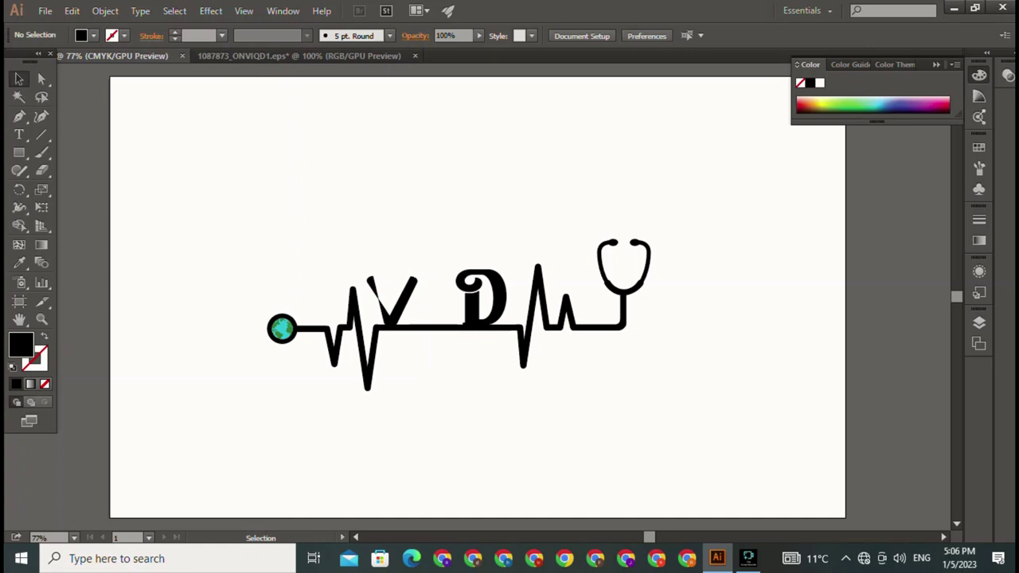
pyautogui.moveTo(482, 298); pyautogui.dragTo(496, 298)
pyautogui.hotkey('ctrl', 'shift', 'a')
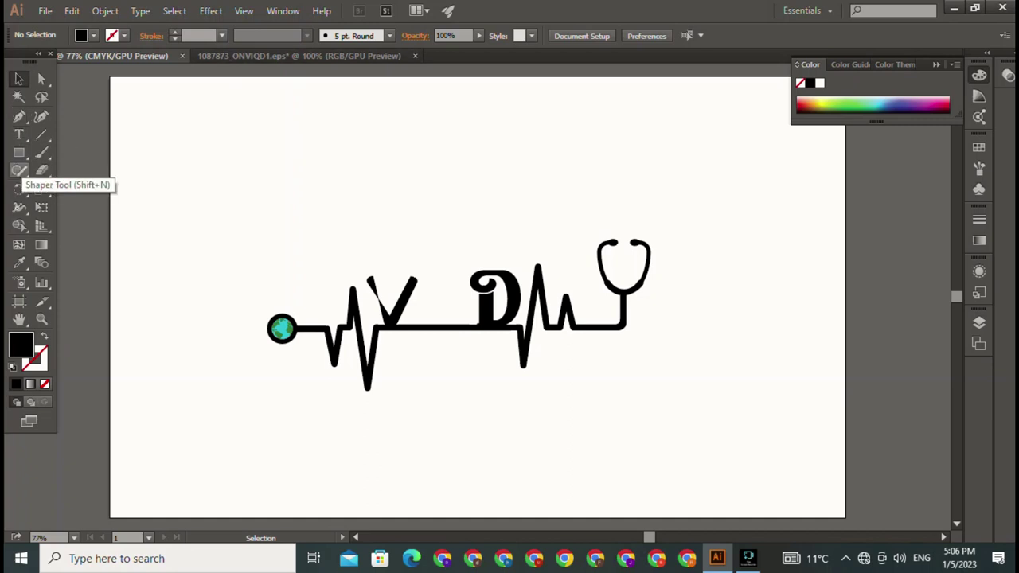
# - Draw two overlapping black circles, about 143 pt and 161 pt wide, in the artboard's upper-left empty area
pyautogui.moveTo(19, 157); pyautogui.dragTo(79, 184)
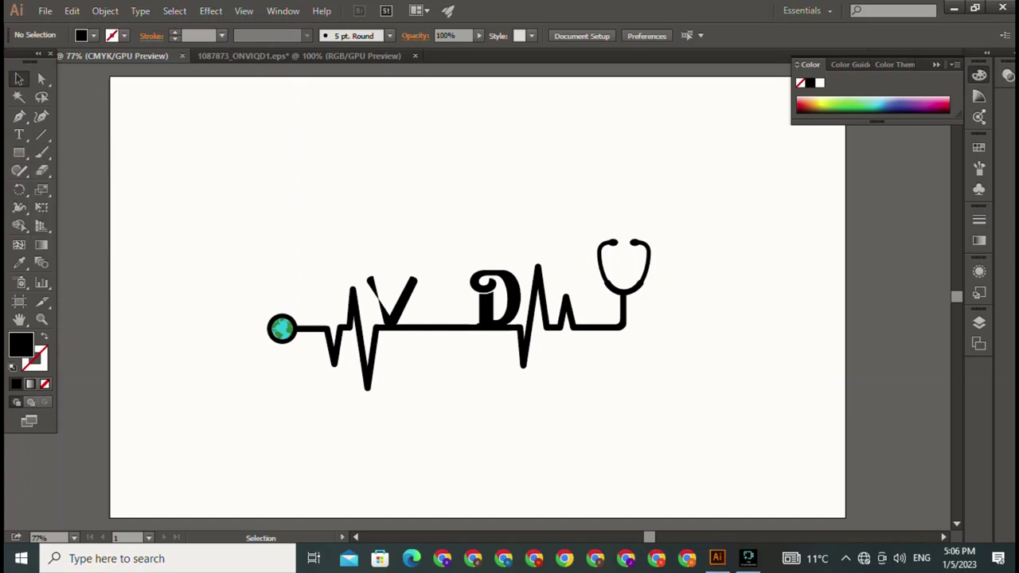
pyautogui.moveTo(224, 129); pyautogui.dragTo(309, 213)
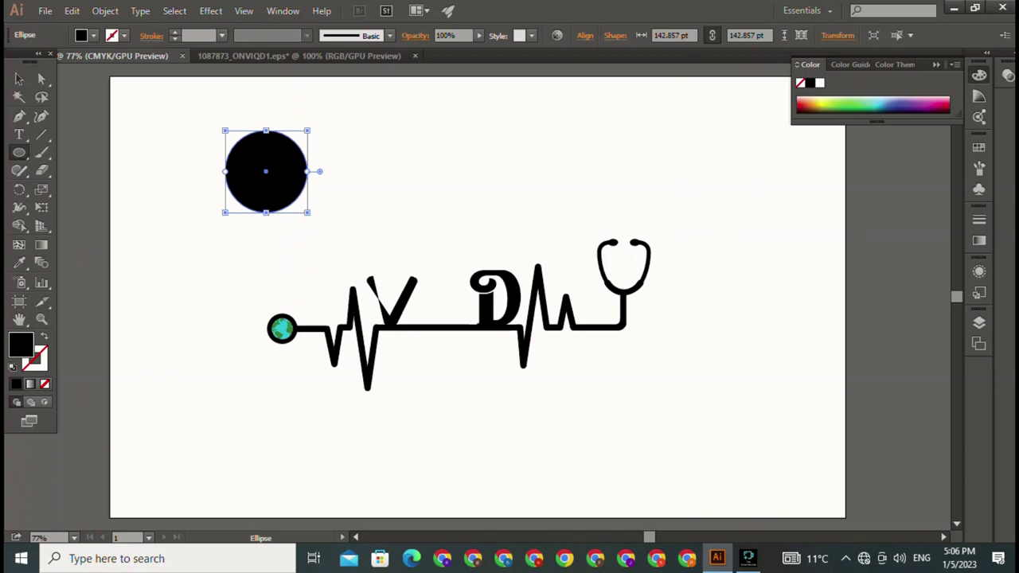
pyautogui.moveTo(192, 130); pyautogui.dragTo(285, 225)
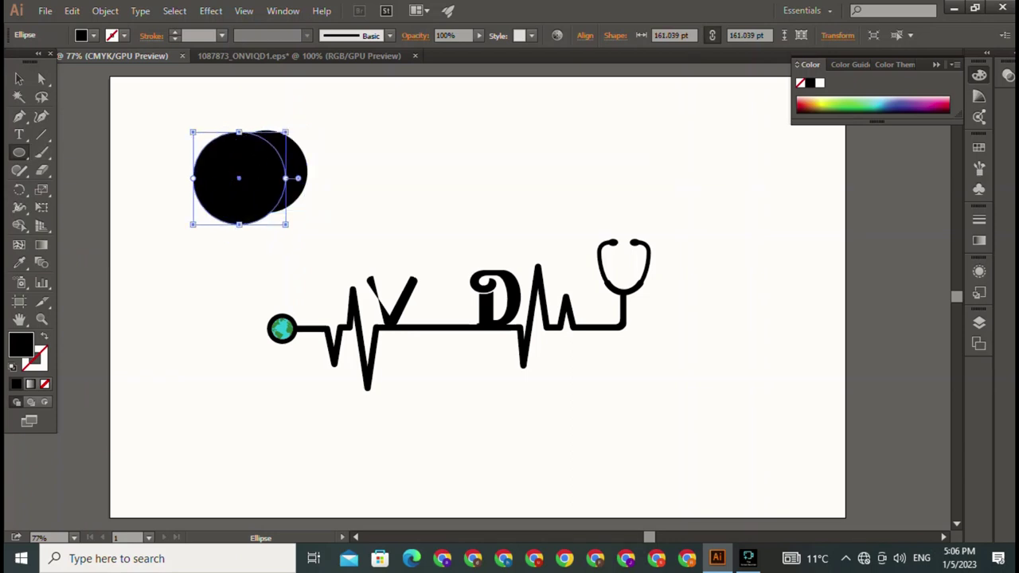
pyautogui.press('v')
pyautogui.hotkey('ctrl', 'shift', 'a')
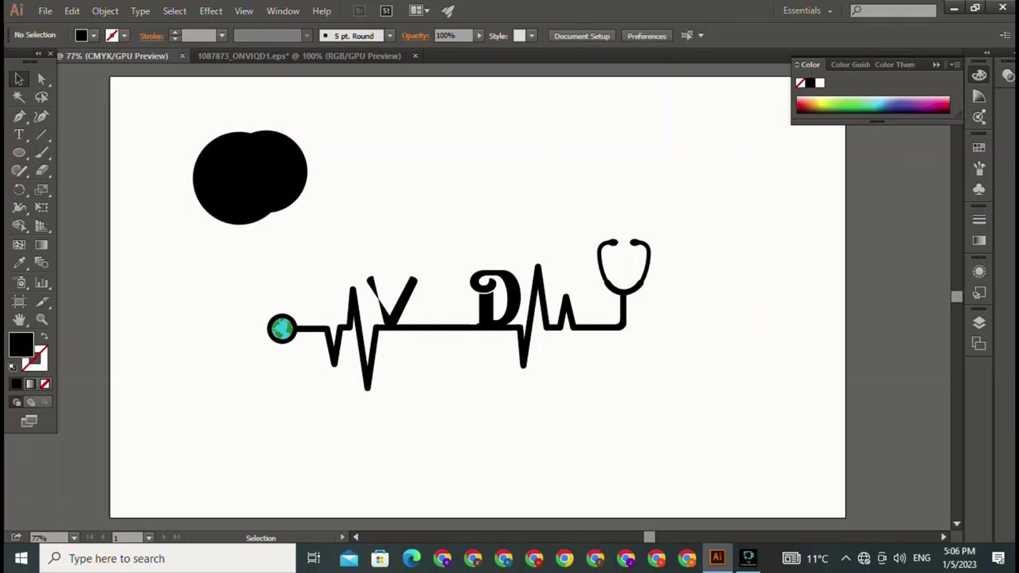
# - Reposition the two circles nearer the artboard's upper-left corner so they overlap side by side at roughly the same height
pyautogui.click(240, 178)
pyautogui.hotkey('ctrl', 'shift', 'a')
pyautogui.moveTo(239, 178); pyautogui.dragTo(239, 151)
pyautogui.hotkey('ctrl', 'shift', 'a')
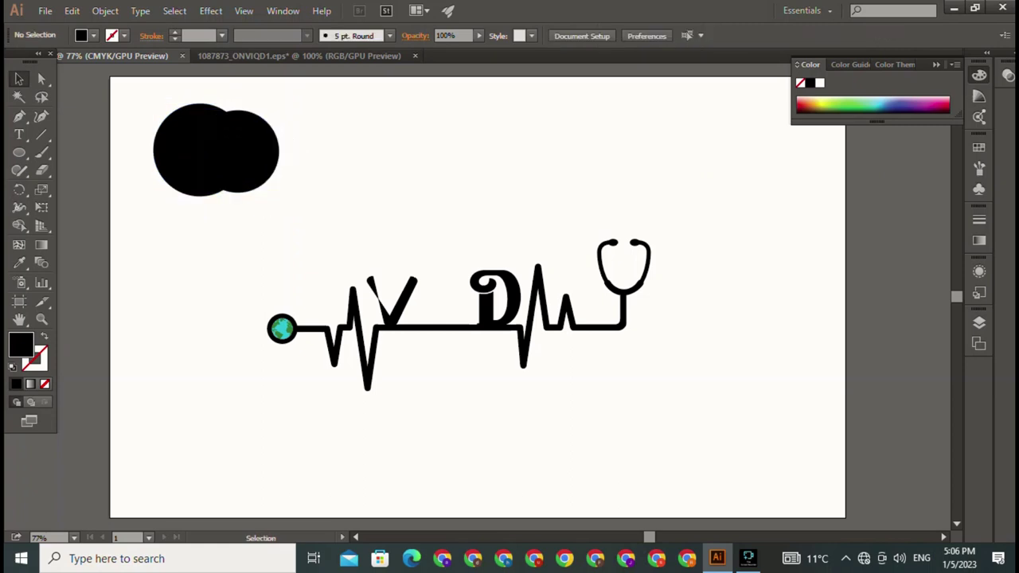
pyautogui.click(199, 149)
pyautogui.hotkey('ctrl', 'shift', 'a')
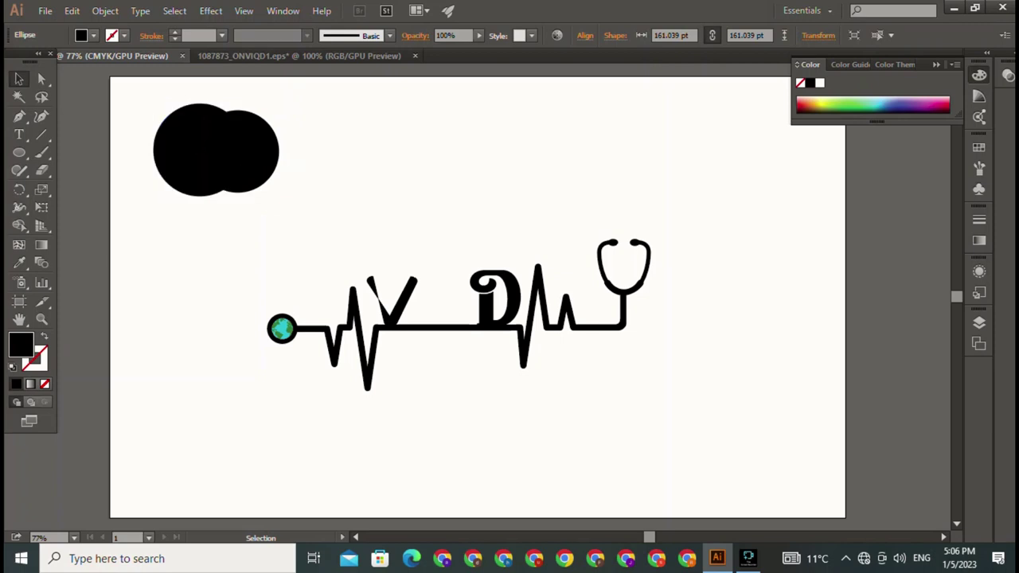
# - Remove the outer parts of both circles with the Shape Builder, keeping only their lens-shaped overlap
pyautogui.moveTo(163, 91); pyautogui.dragTo(258, 167)
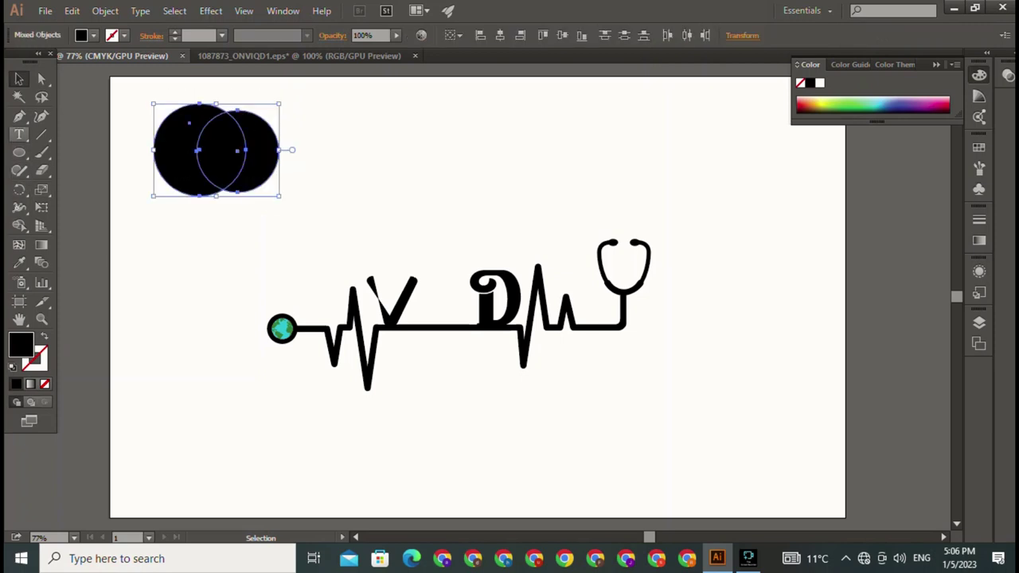
pyautogui.click(19, 225)
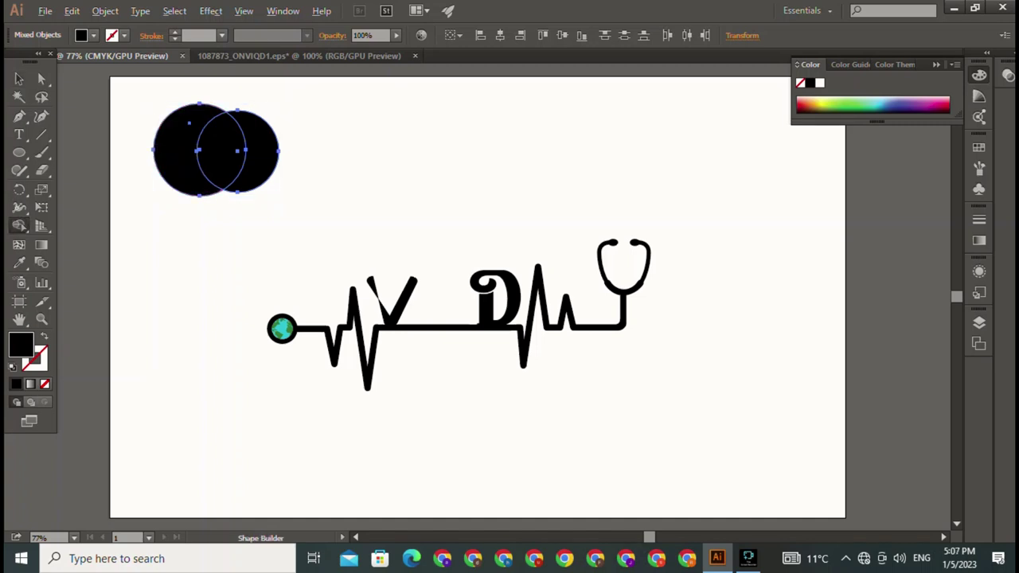
pyautogui.keyDown('alt'); pyautogui.click(175, 149); pyautogui.keyUp('alt')
pyautogui.keyDown('alt'); pyautogui.click(262, 151); pyautogui.keyUp('alt')
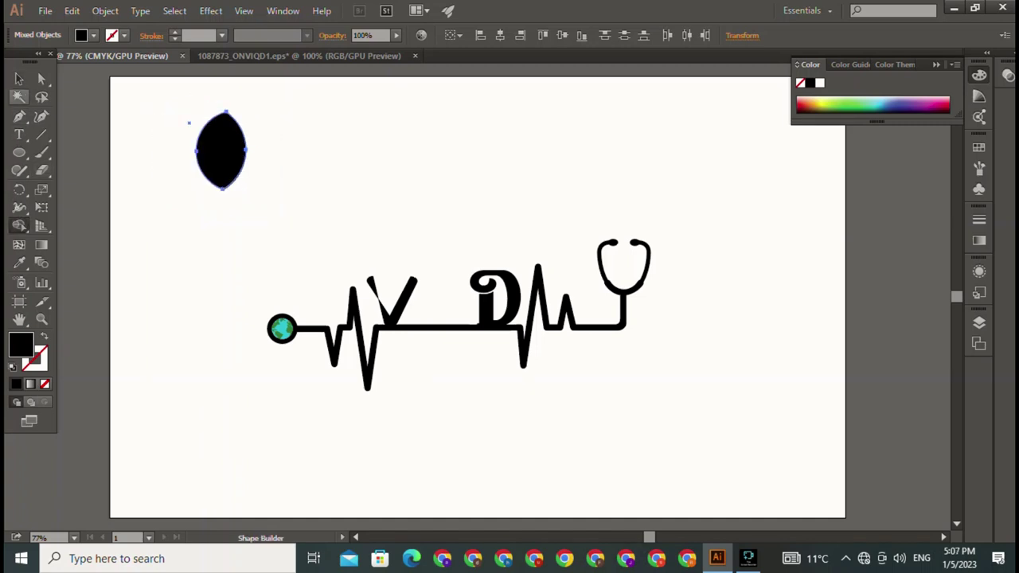
pyautogui.click(19, 78)
pyautogui.click(311, 160)
# - Duplicate the lens shape above the letters and rotate the copy 90 degrees into a horizontal eye shape
pyautogui.moveTo(221, 151); pyautogui.dragTo(394, 175)
pyautogui.moveTo(422, 134); pyautogui.dragTo(431, 154)
pyautogui.click(334, 179)
pyautogui.click(222, 151)
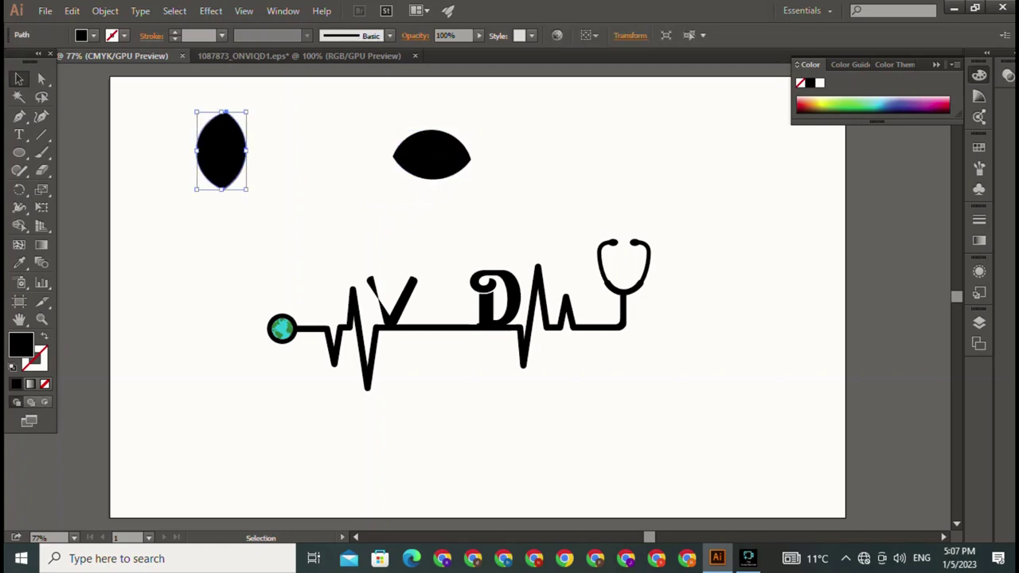
# - Remove the horizontal eye shape's fill and give it a black 4 pt stroke
pyautogui.click(431, 154)
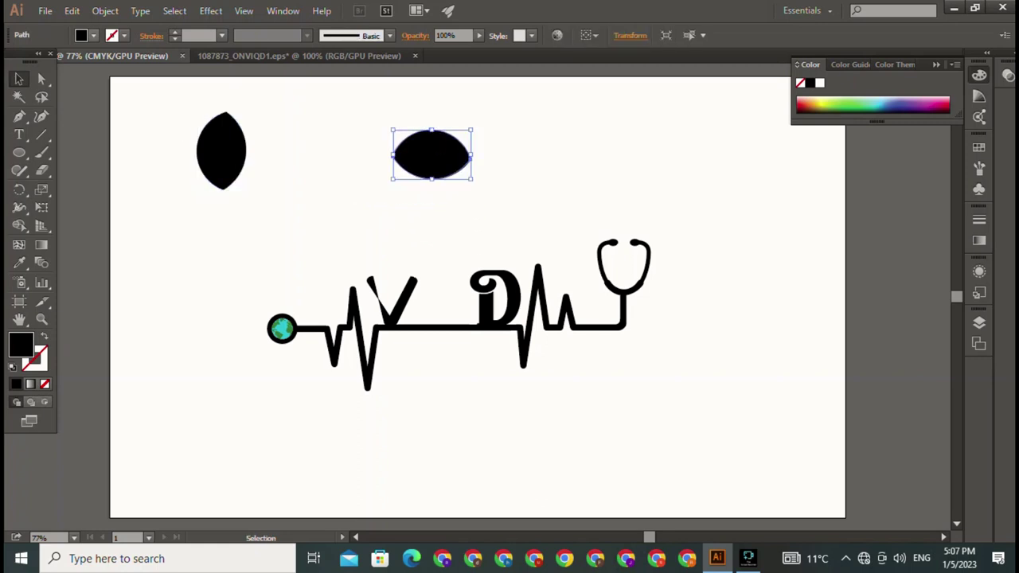
pyautogui.click(93, 35)
pyautogui.click(13, 61)
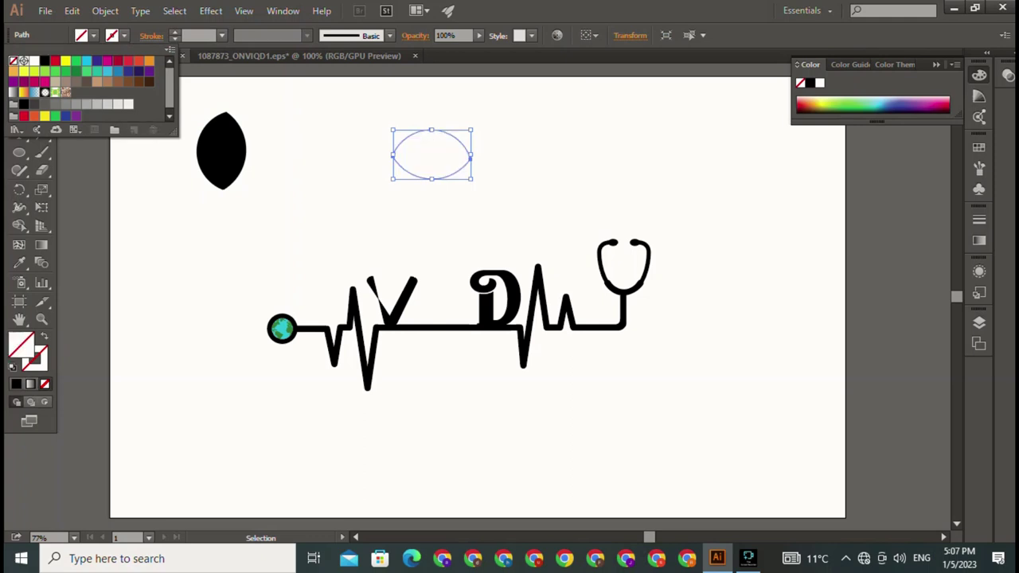
pyautogui.click(124, 35)
pyautogui.click(124, 35)
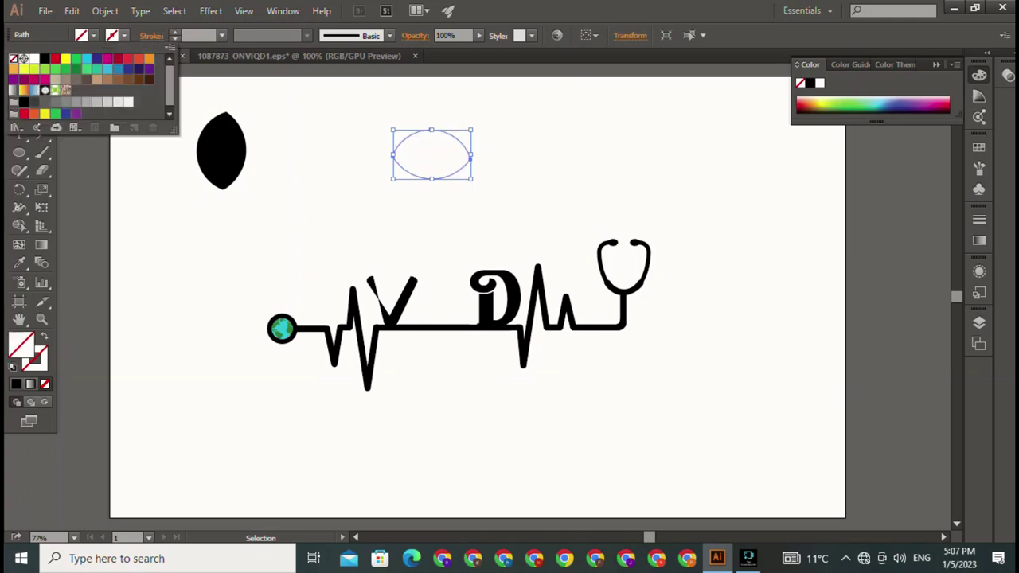
pyautogui.click(45, 58)
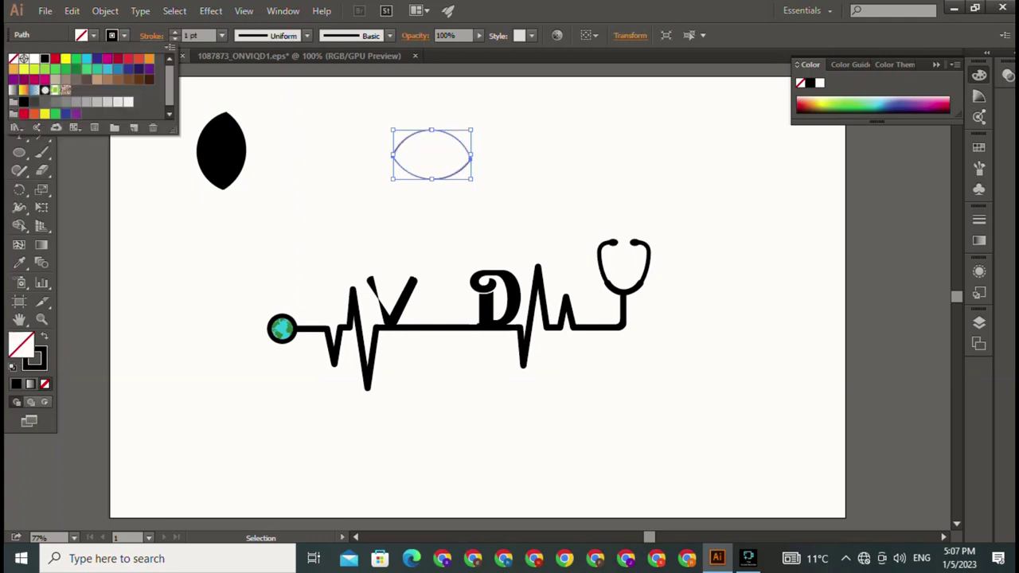
pyautogui.click(174, 32)
pyautogui.click(174, 31)
pyautogui.click(174, 32)
pyautogui.click(175, 32)
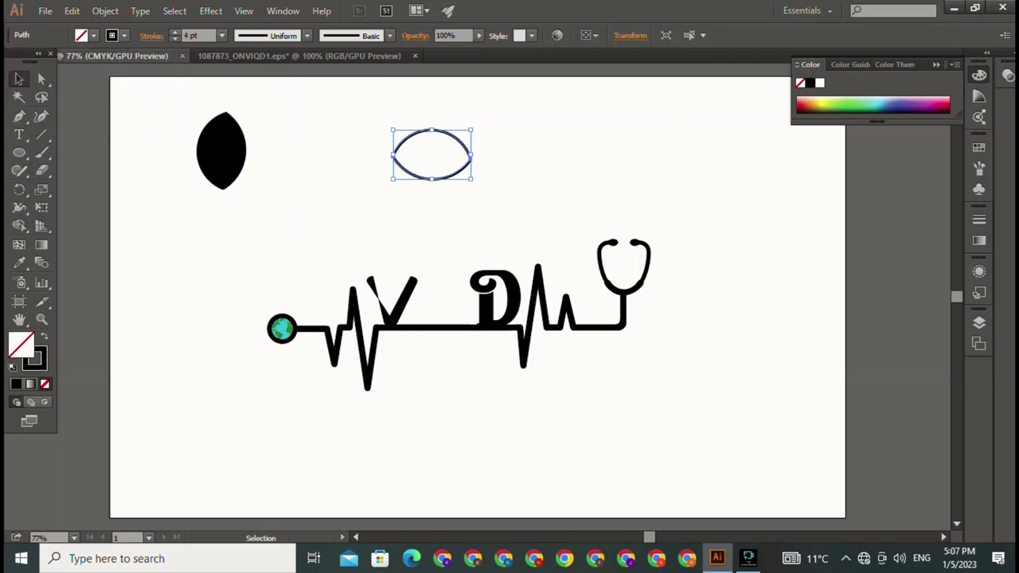
# - Flatten the eye outline, scale it down and fit it on the heartbeat line between the V and the D
pyautogui.click(311, 199)
pyautogui.click(432, 179)
pyautogui.moveTo(432, 130); pyautogui.dragTo(433, 141)
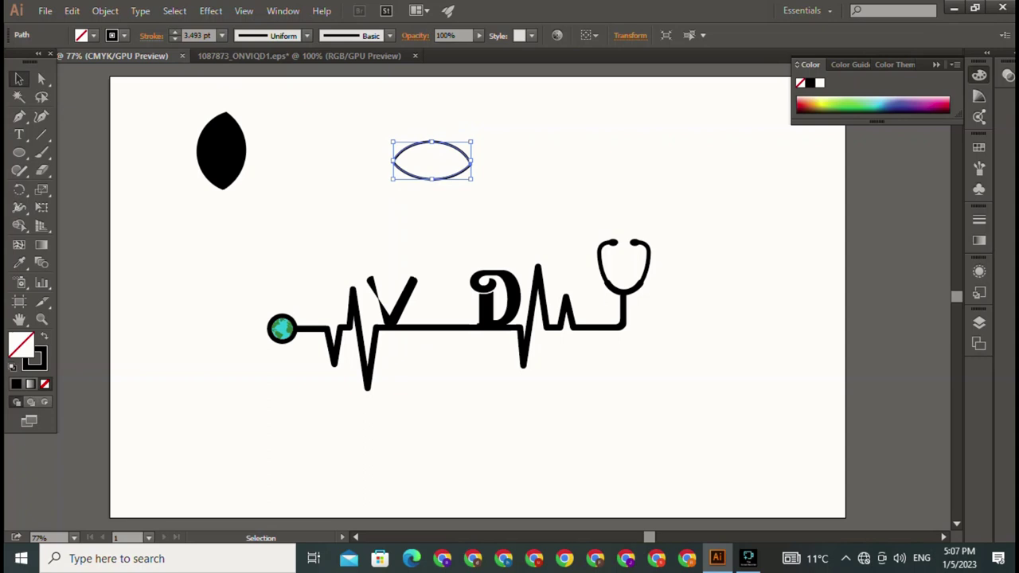
pyautogui.moveTo(432, 178)
pyautogui.mouseDown()
pyautogui.moveTo(432, 310)
pyautogui.moveTo(447, 324)
pyautogui.moveTo(478, 307)
pyautogui.mouseUp()
pyautogui.moveTo(404, 286); pyautogui.dragTo(415, 293)
pyautogui.moveTo(446, 325); pyautogui.dragTo(441, 325)
pyautogui.click(446, 413)
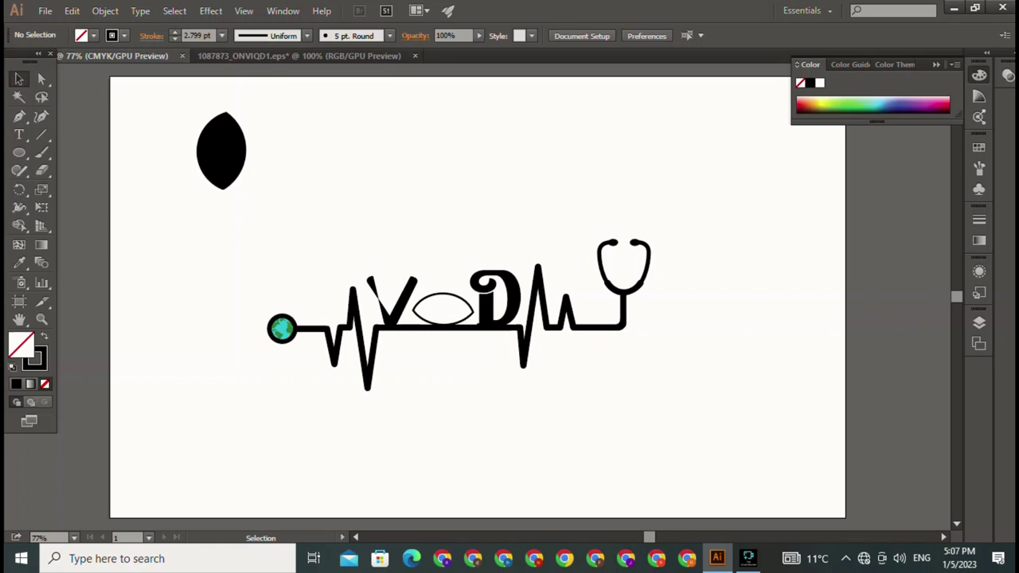
# - Stack repeated copies of the eye outline, each nudged slightly upward, to build thick upper and lower lids
pyautogui.click(443, 293)
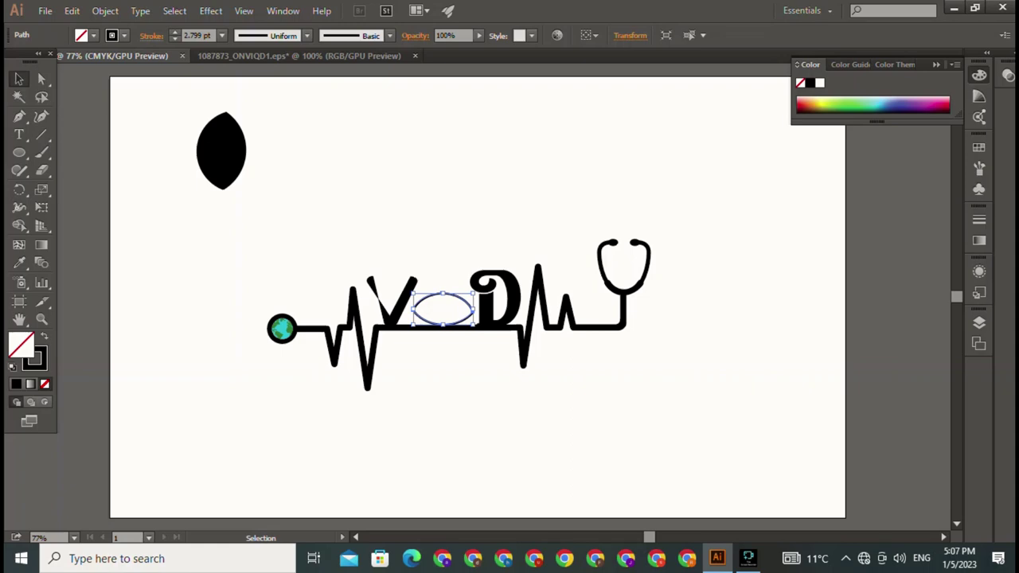
pyautogui.press('a')
pyautogui.hotkey('ctrl', '+')
pyautogui.hotkey('ctrl', '+')
pyautogui.hotkey('ctrl', '+')
pyautogui.hotkey('ctrl', '+')
pyautogui.hotkey('ctrl', '+')
pyautogui.hotkey('ctrl', '+')
pyautogui.hotkey('ctrl', '+')
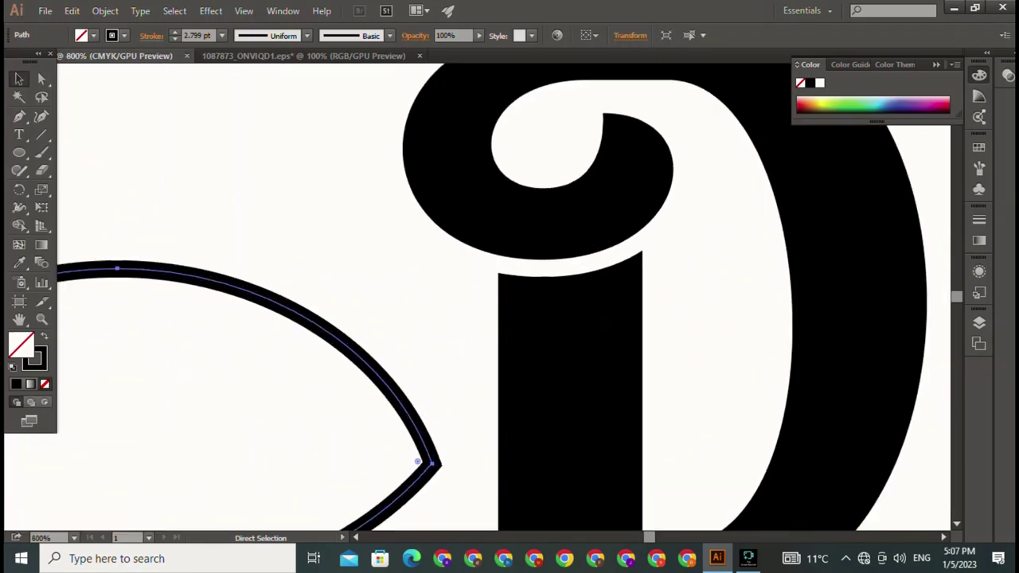
pyautogui.press('space')
pyautogui.moveTo(342, 358); pyautogui.dragTo(675, 252)
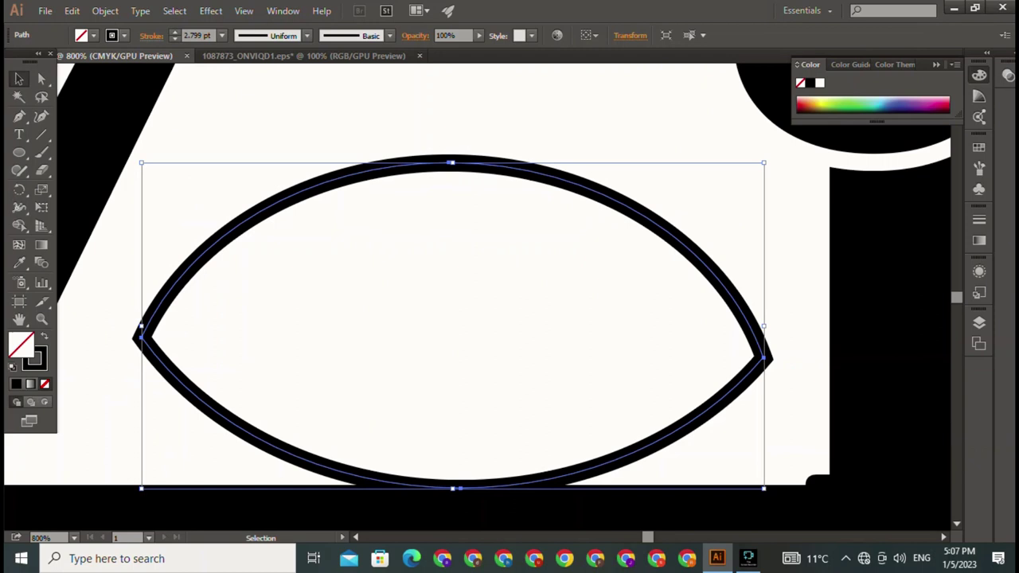
pyautogui.hotkey('ctrl', 'shift', 'a')
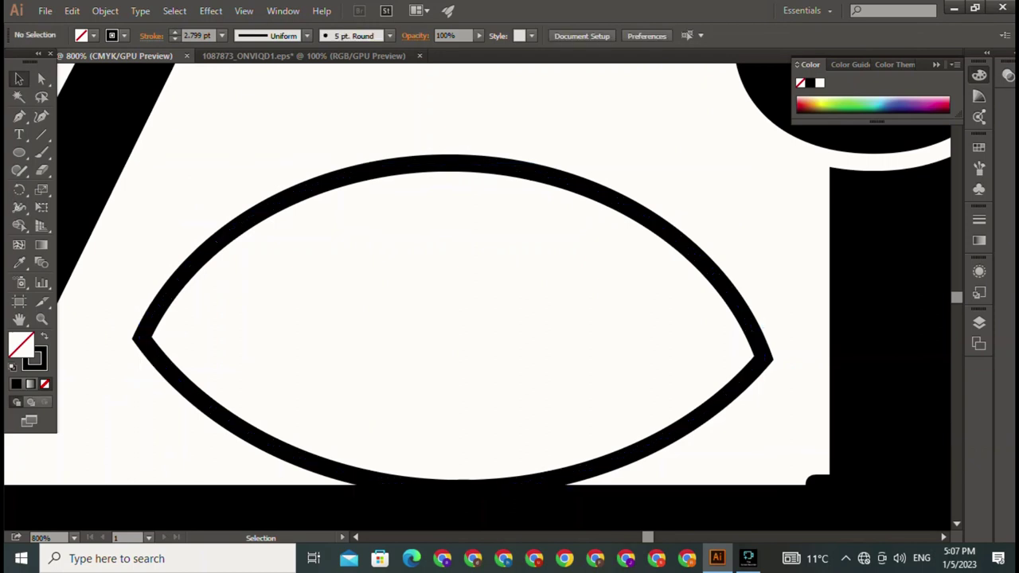
pyautogui.click(675, 233)
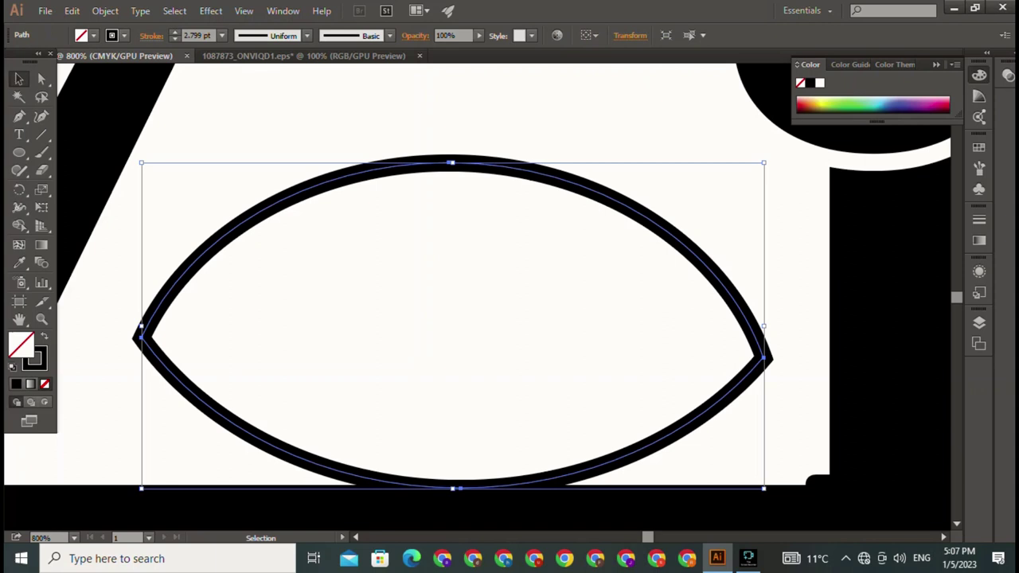
pyautogui.hotkey('alt', 'Up')
pyautogui.hotkey('alt', 'Up')
pyautogui.hotkey('alt', 'Up')
pyautogui.hotkey('alt', 'Up')
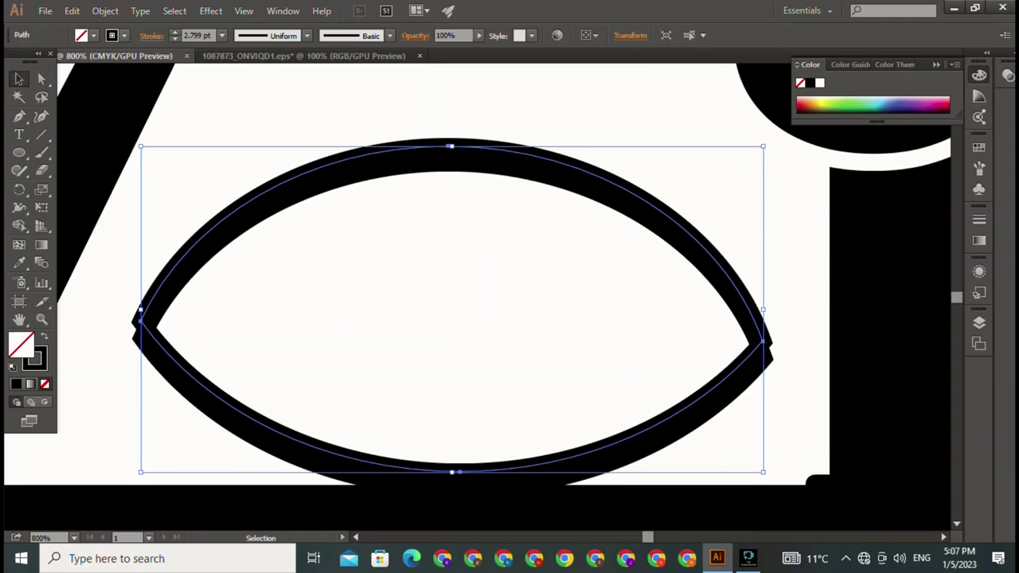
pyautogui.press('a')
pyautogui.hotkey('alt', 'Up')
pyautogui.hotkey('alt', 'Up')
pyautogui.hotkey('alt', 'Up')
pyautogui.hotkey('alt', 'Up')
pyautogui.hotkey('alt', 'Up')
pyautogui.hotkey('alt', 'Up')
pyautogui.hotkey('alt', 'Up')
pyautogui.hotkey('alt', 'Up')
pyautogui.hotkey('alt', 'Up')
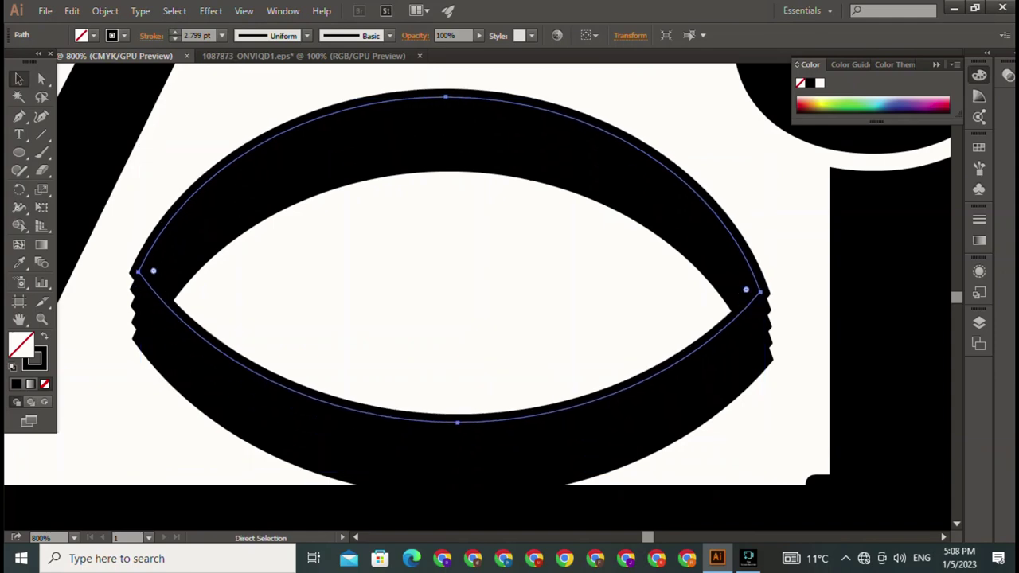
pyautogui.hotkey('alt', 'Up')
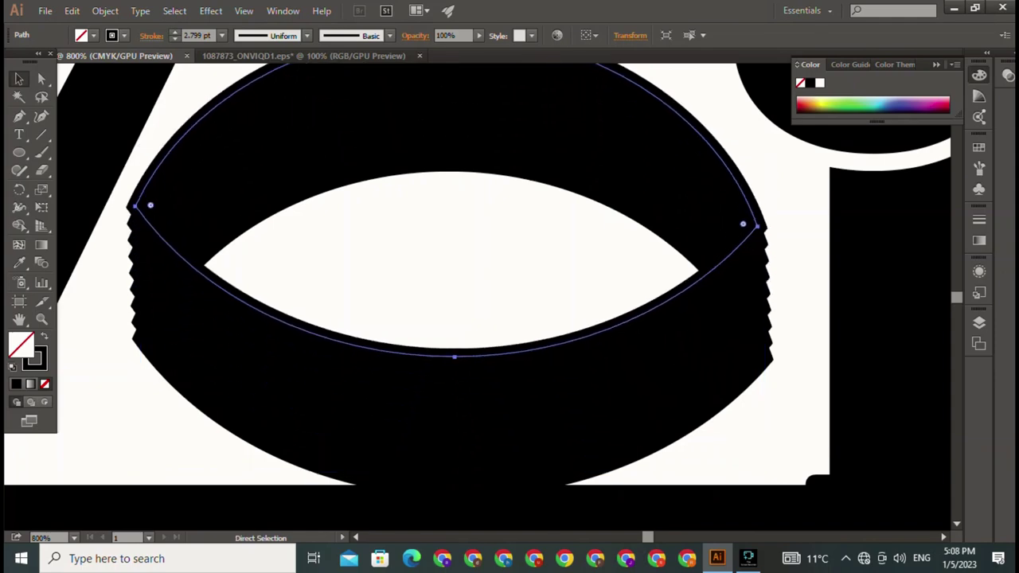
# - Set the topmost eye outline copy's stroke weight to 3 pt
pyautogui.press('v')
pyautogui.press('a')
pyautogui.hotkey('ctrl', '-')
pyautogui.hotkey('ctrl', '-')
pyautogui.hotkey('ctrl', '-')
pyautogui.hotkey('ctrl', '-')
pyautogui.hotkey('ctrl', '-')
pyautogui.hotkey('ctrl', '-')
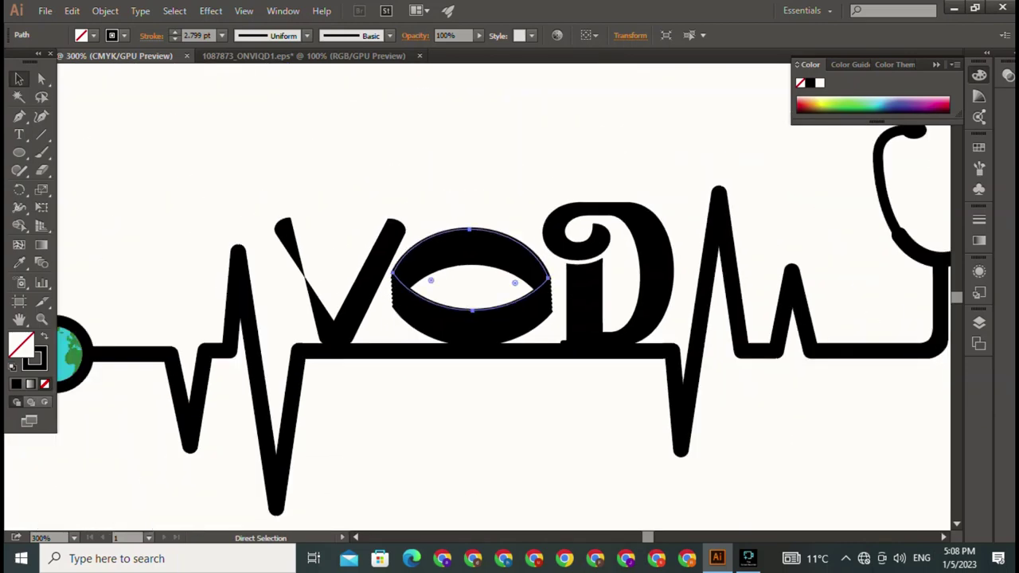
pyautogui.press('v')
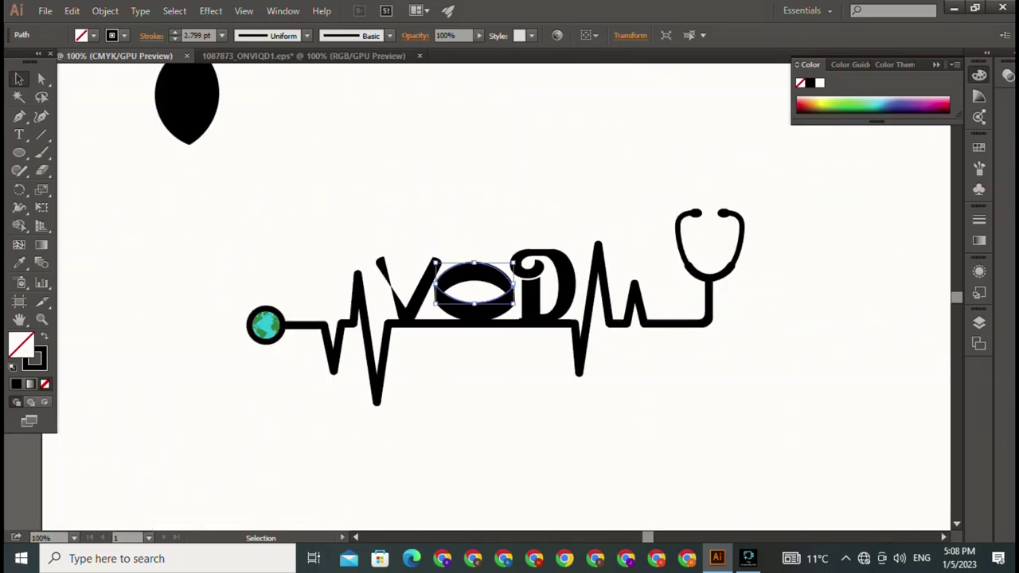
pyautogui.hotkey('ctrl', 'shift', 'a')
pyautogui.click(474, 264)
pyautogui.click(175, 32)
pyautogui.hotkey('ctrl', 'shift', 'a')
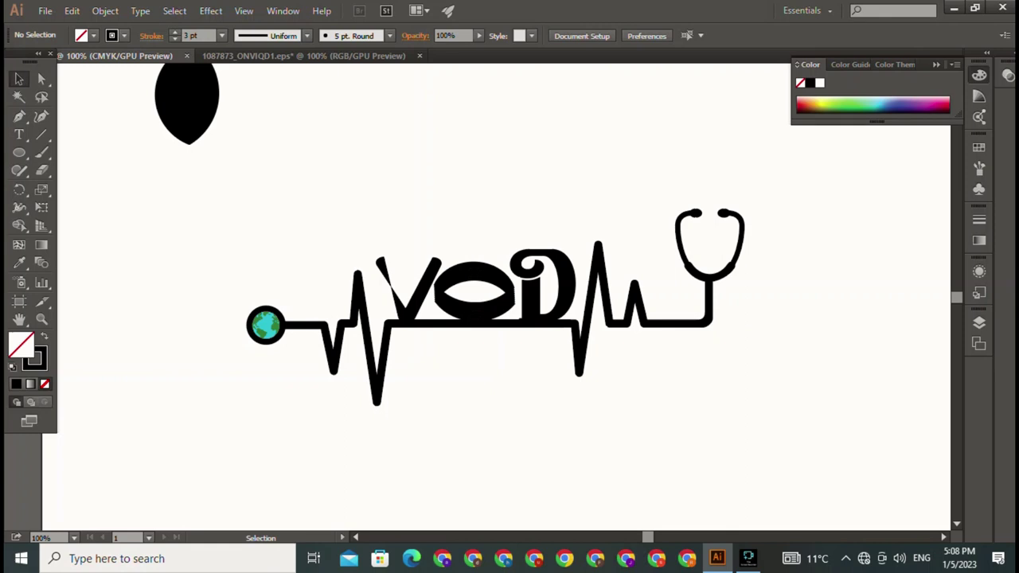
# - Delete the leftover black lens shape above the logo
pyautogui.click(188, 104)
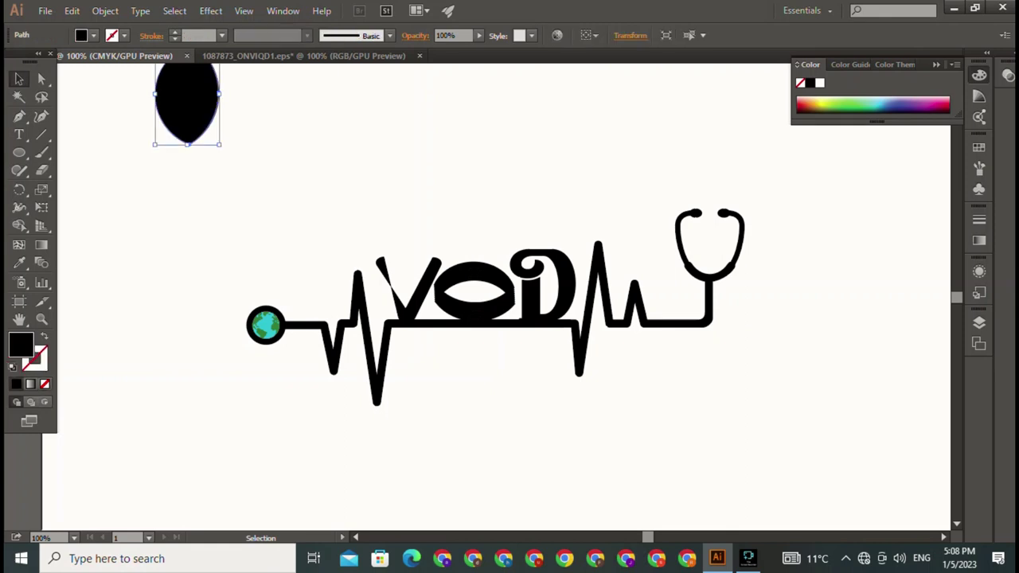
pyautogui.press('Delete')
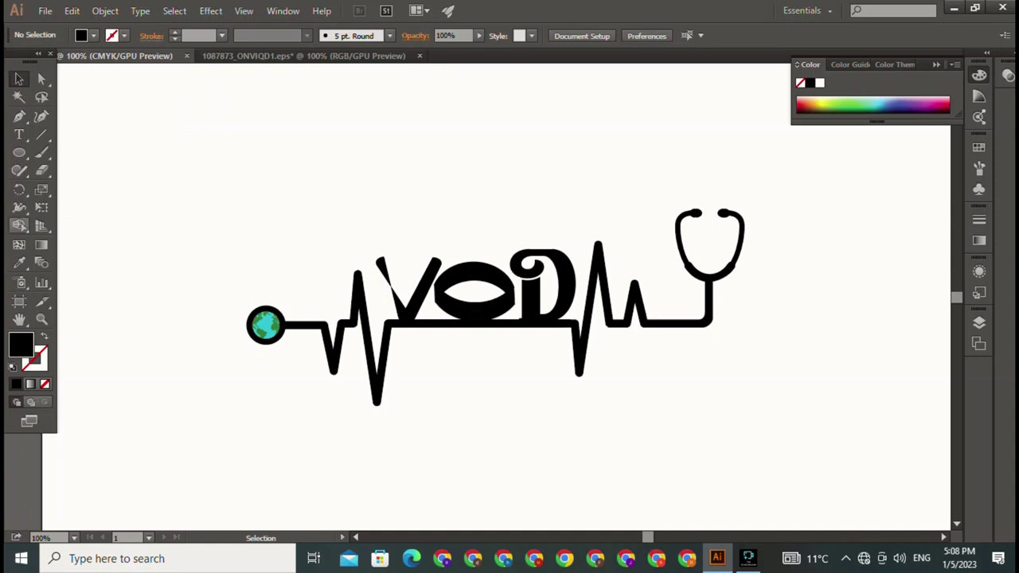
# - Draw a black circle about 25 pt wide and centre it in the eye opening as the iris
pyautogui.click(19, 152)
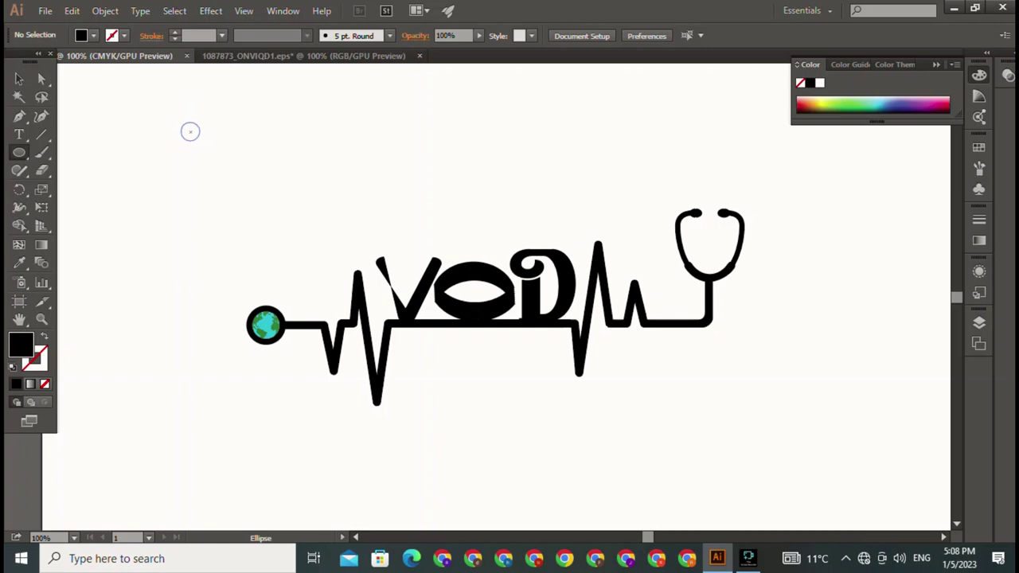
pyautogui.moveTo(191, 132); pyautogui.dragTo(201, 142)
pyautogui.click(127, 160)
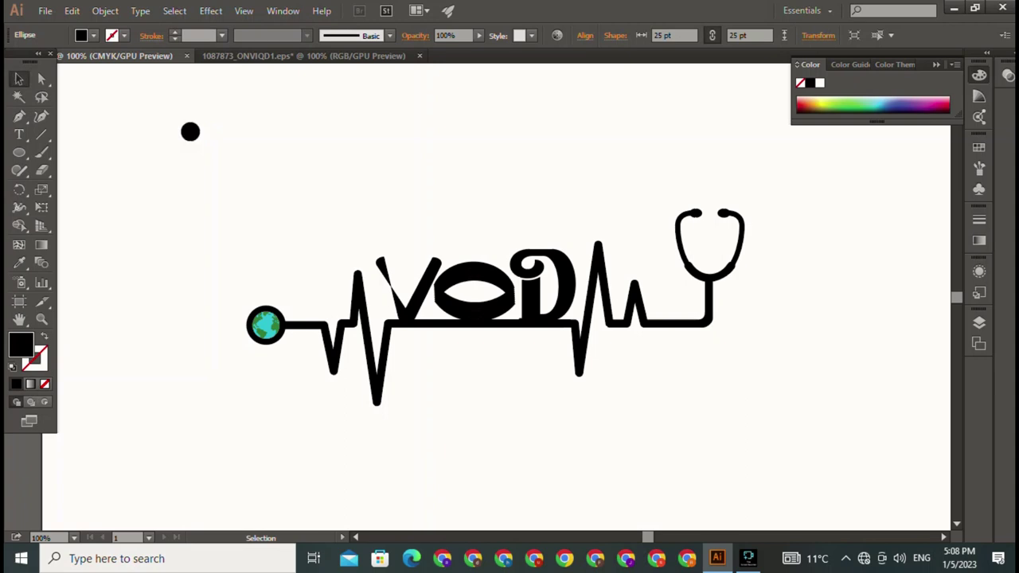
pyautogui.moveTo(190, 132); pyautogui.dragTo(475, 292)
pyautogui.click(477, 199)
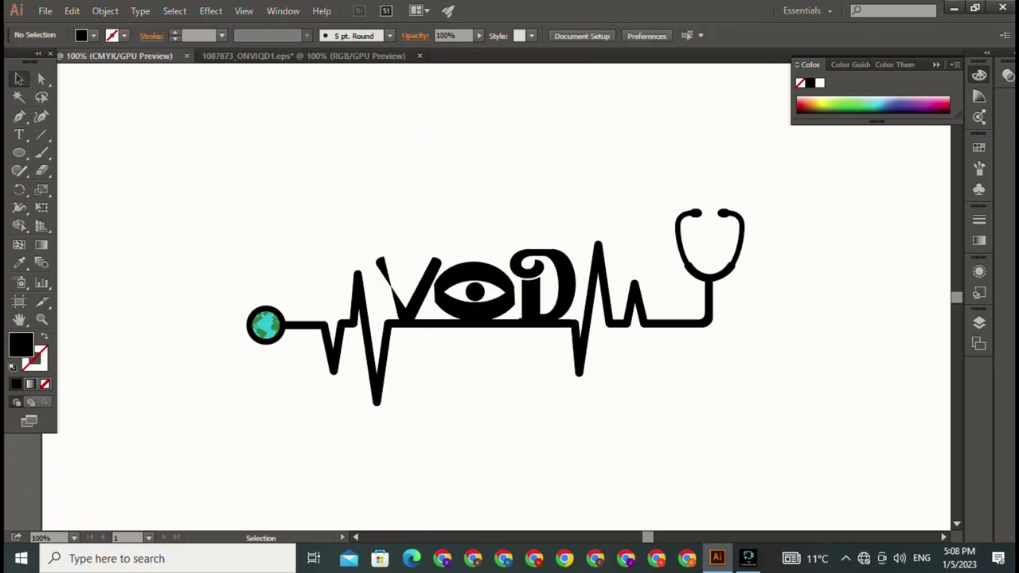
pyautogui.click(475, 292)
pyautogui.click(485, 199)
# - Draw a smaller circle about 7.8 pt wide at the centre of the eye's black iris
pyautogui.hotkey('ctrl', '+')
pyautogui.hotkey('ctrl', '+')
pyautogui.hotkey('ctrl', '+')
pyautogui.hotkey('ctrl', '+')
pyautogui.hotkey('ctrl', '+')
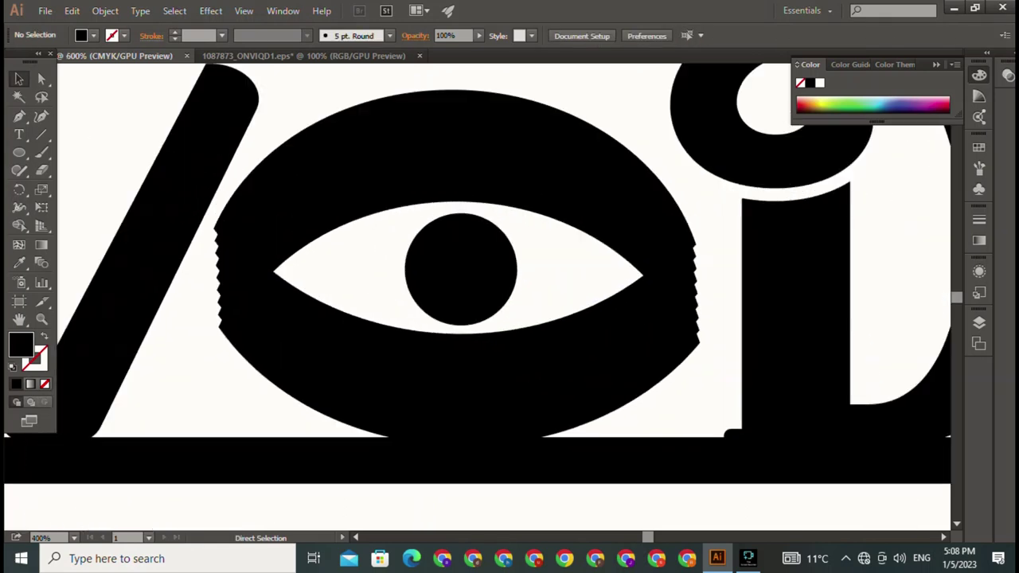
pyautogui.press('l')
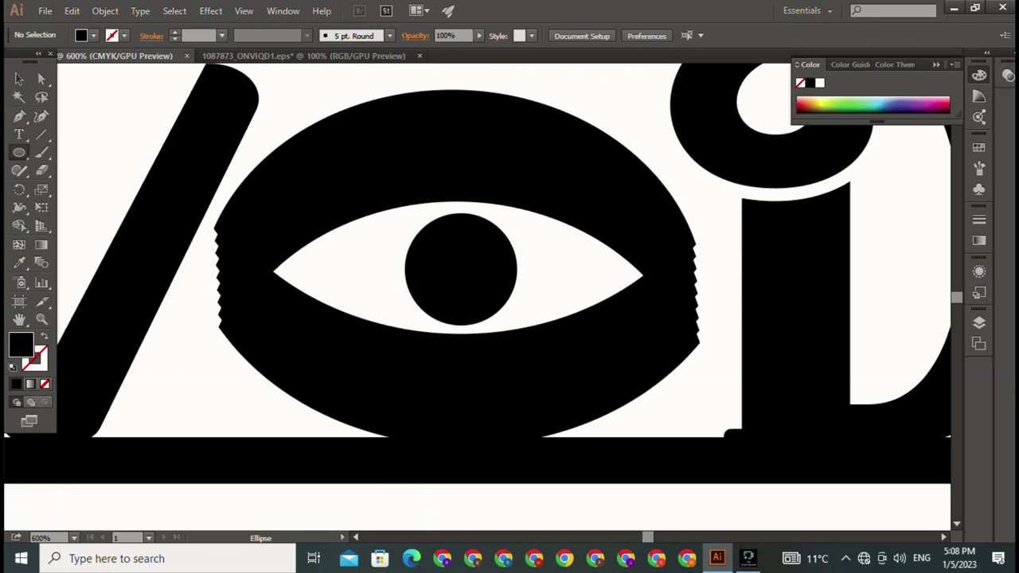
pyautogui.moveTo(84, 100)
pyautogui.mouseDown()
pyautogui.moveTo(129, 141)
pyautogui.moveTo(117, 134)
pyautogui.moveTo(460, 268)
pyautogui.mouseUp()
pyautogui.press('v')
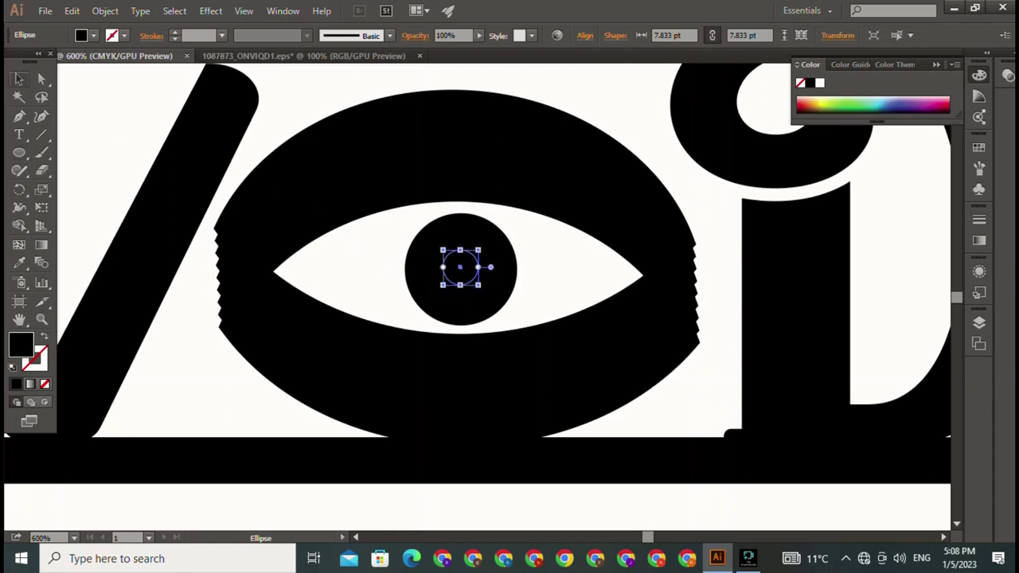
pyautogui.hotkey('ctrl', 'shift', 'a')
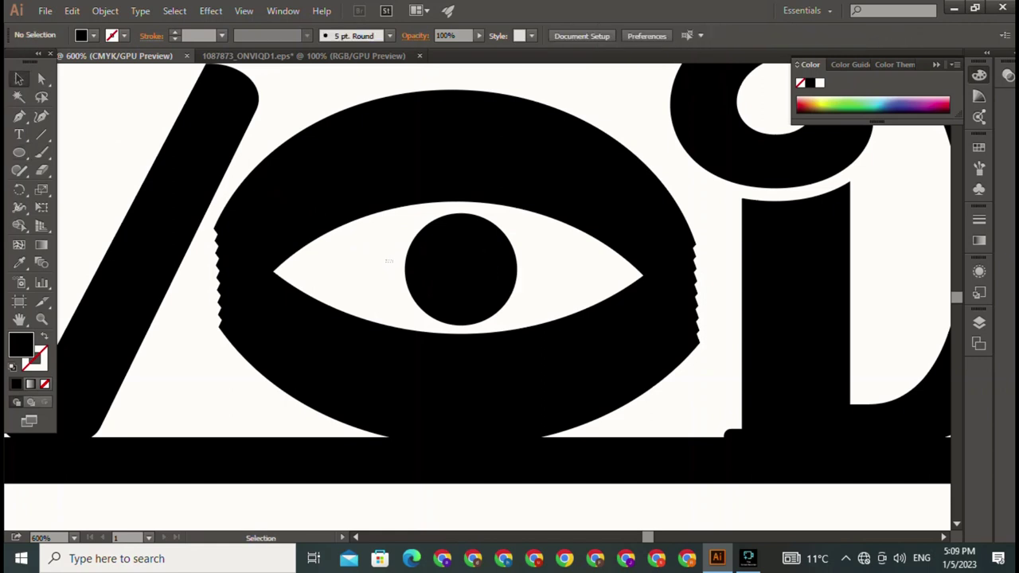
# - Fill the small circle inside the iris with white
pyautogui.moveTo(388, 260); pyautogui.dragTo(514, 304)
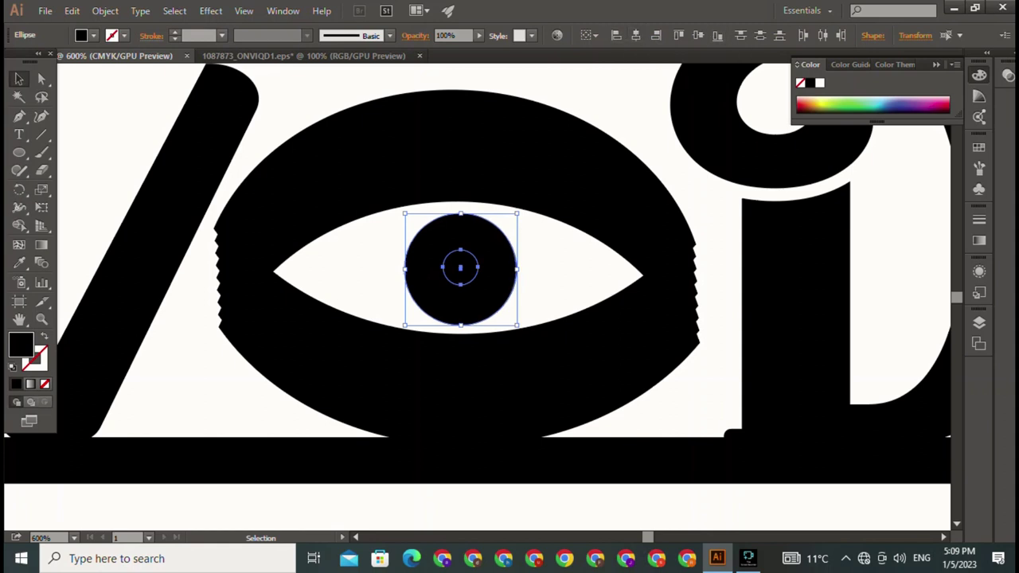
pyautogui.hotkey('ctrl', 'shift', 'a')
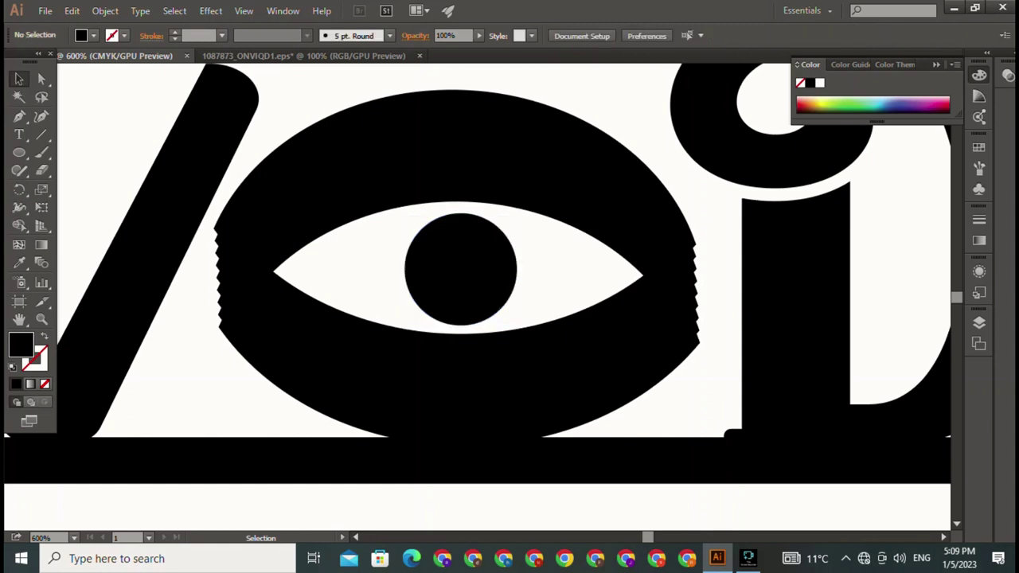
pyautogui.click(460, 268)
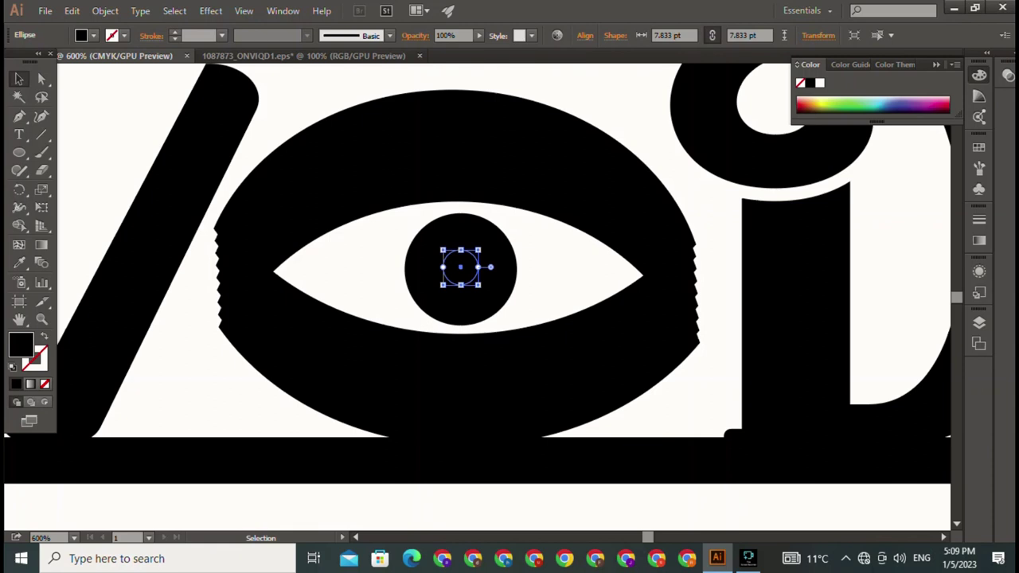
pyautogui.click(820, 82)
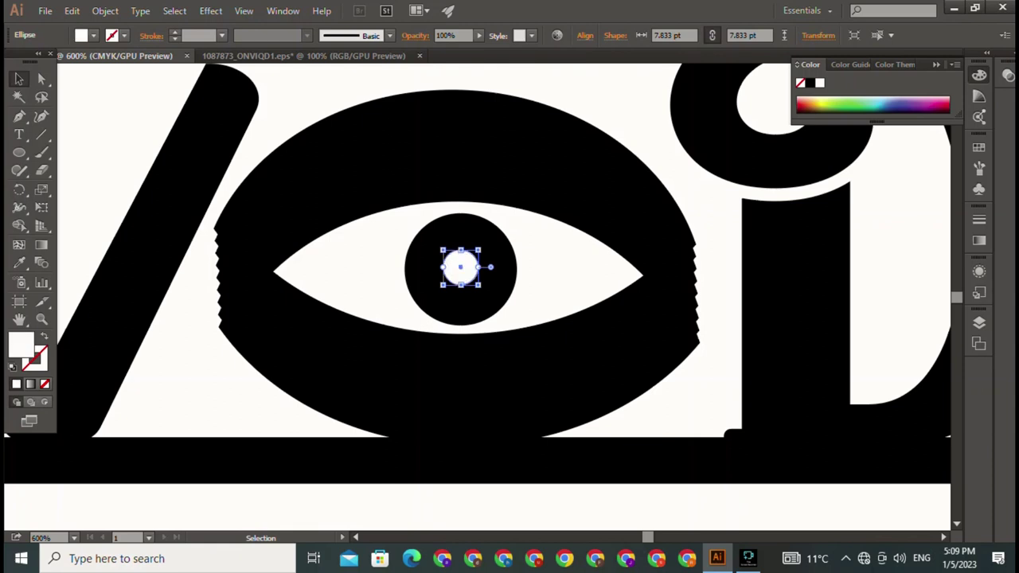
pyautogui.hotkey('ctrl', 'shift', 'a')
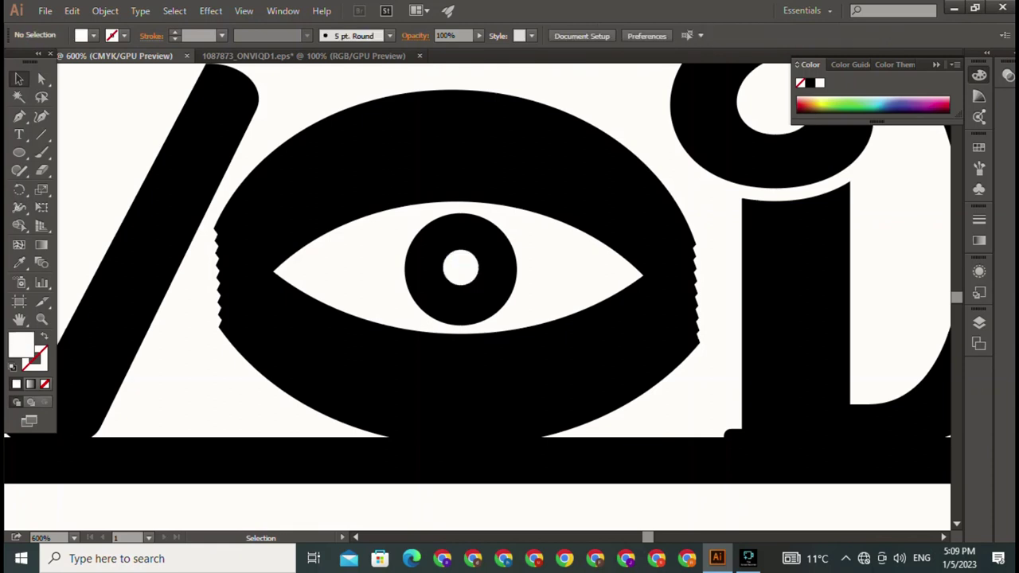
# - Add the text "VIP DOCTOR" in the empty area above the logo
pyautogui.hotkey('ctrl', '-')
pyautogui.hotkey('ctrl', '-')
pyautogui.hotkey('ctrl', '-')
pyautogui.hotkey('ctrl', '-')
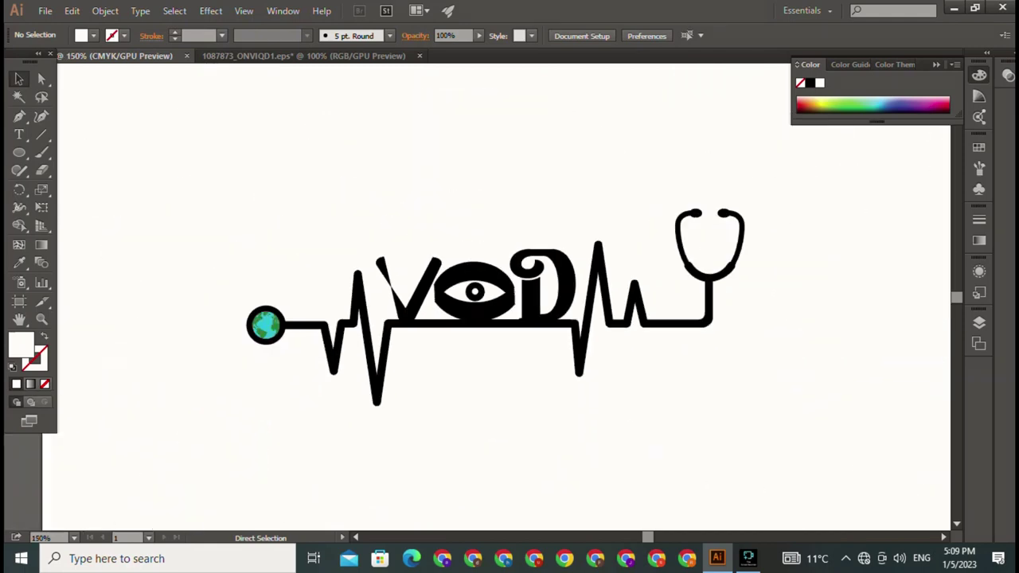
pyautogui.hotkey('ctrl', '1')
pyautogui.press('t')
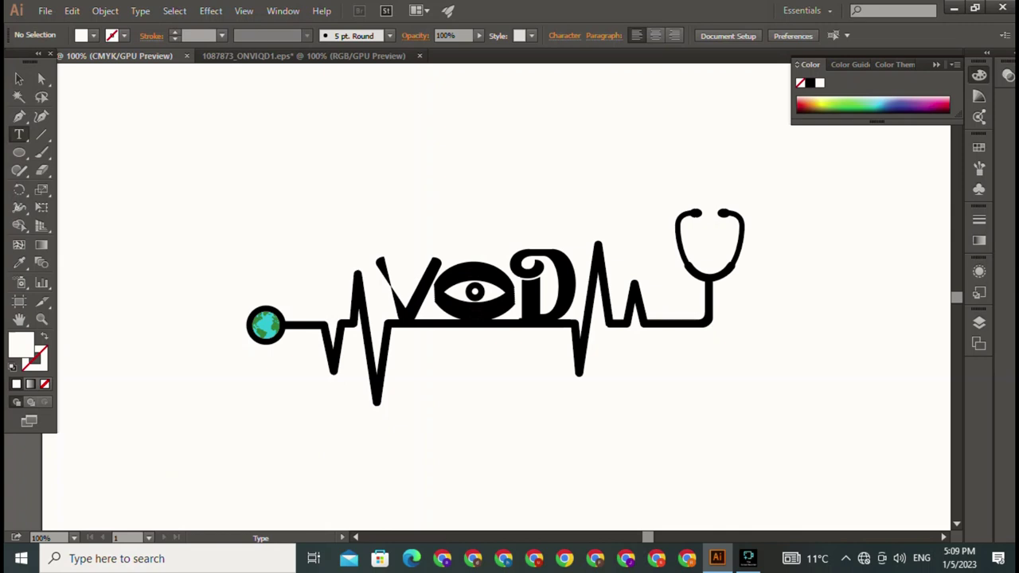
pyautogui.click(175, 97)
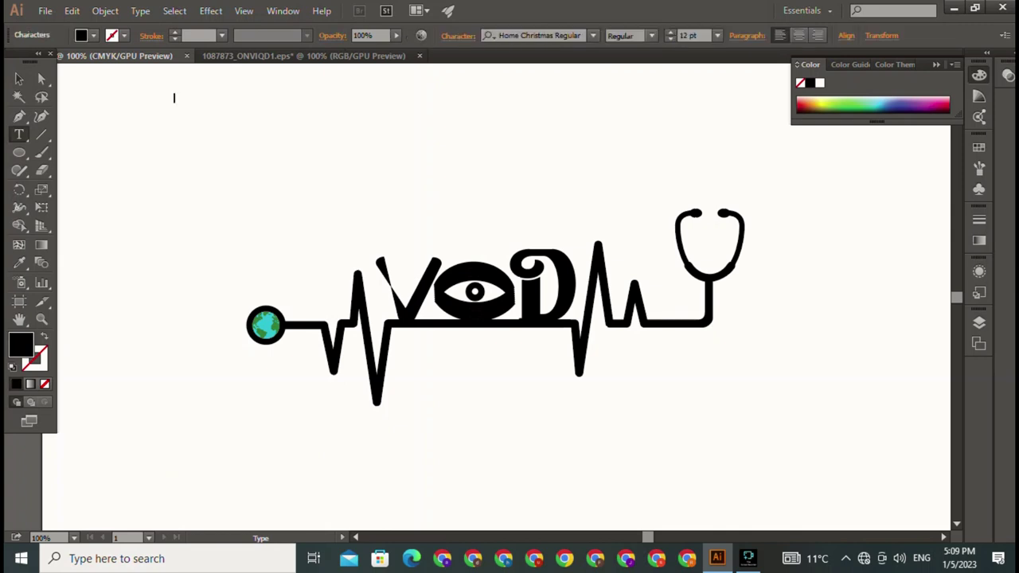
pyautogui.write('VIP DOCTOR')
pyautogui.click(19, 79)
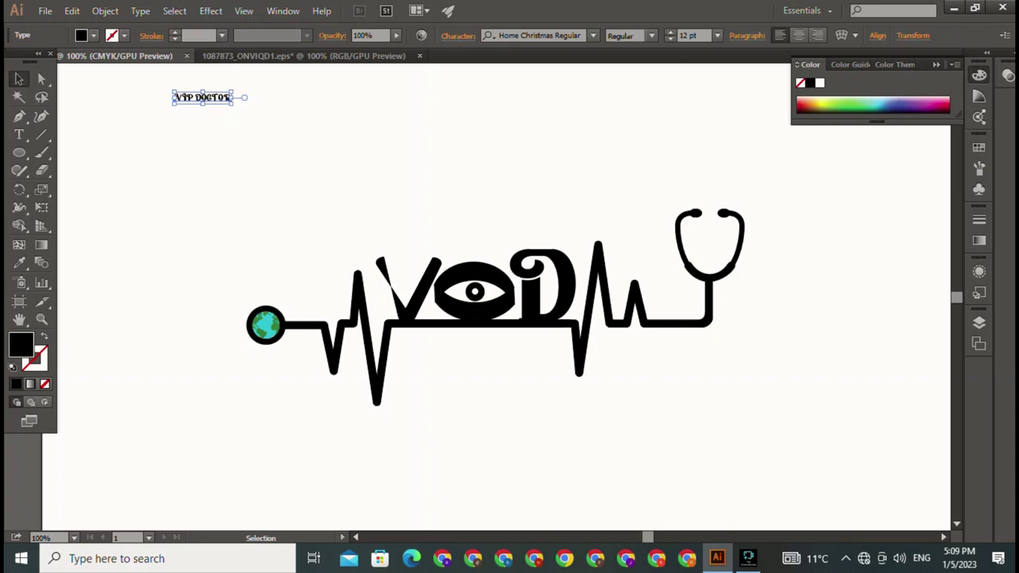
# - Enlarge the VIP DOCTOR text to about 44 pt beneath the heartbeat line and set its font to Goudy Old Style
pyautogui.moveTo(232, 103); pyautogui.dragTo(387, 132)
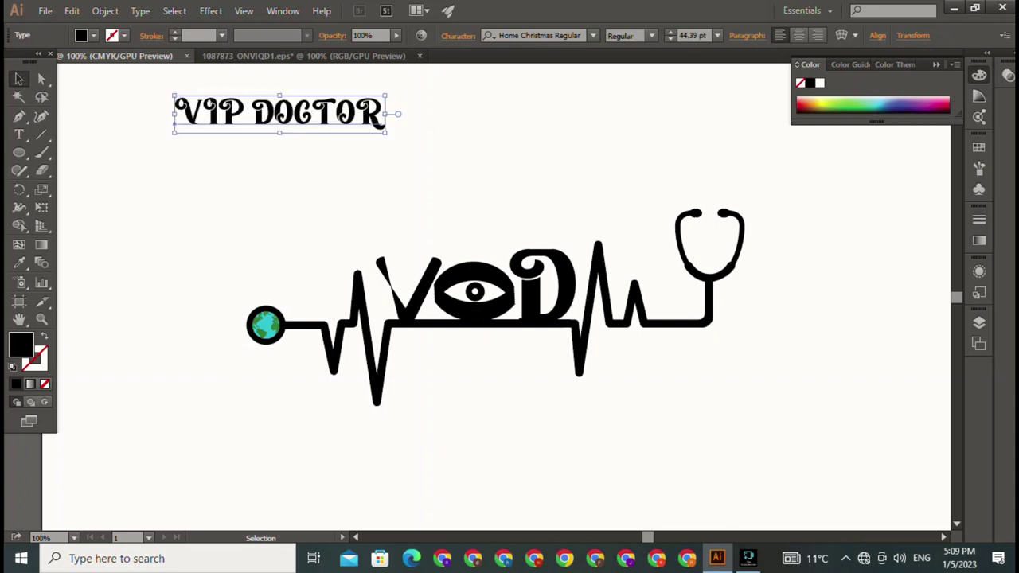
pyautogui.moveTo(171, 121); pyautogui.dragTo(384, 360)
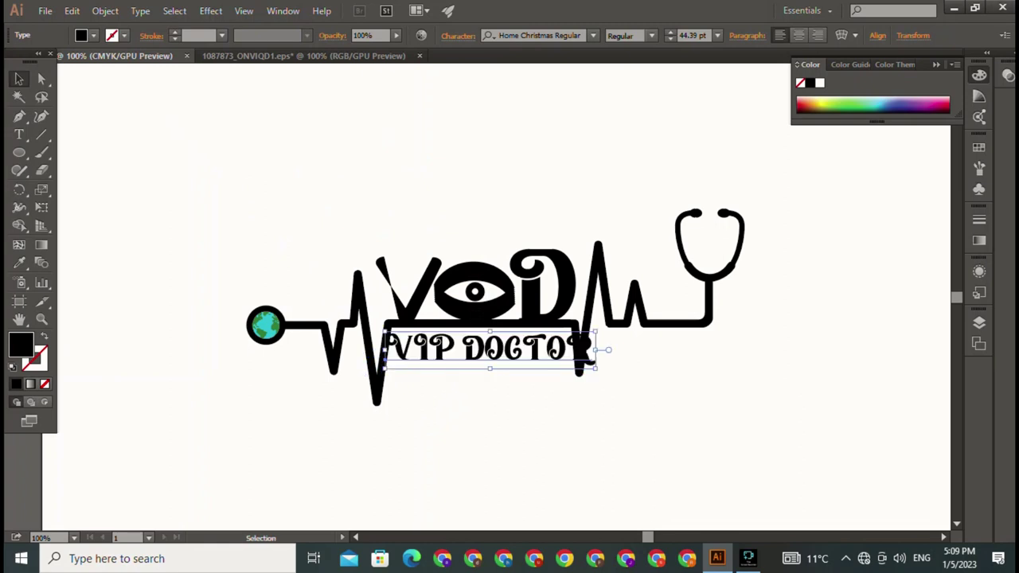
pyautogui.click(593, 35)
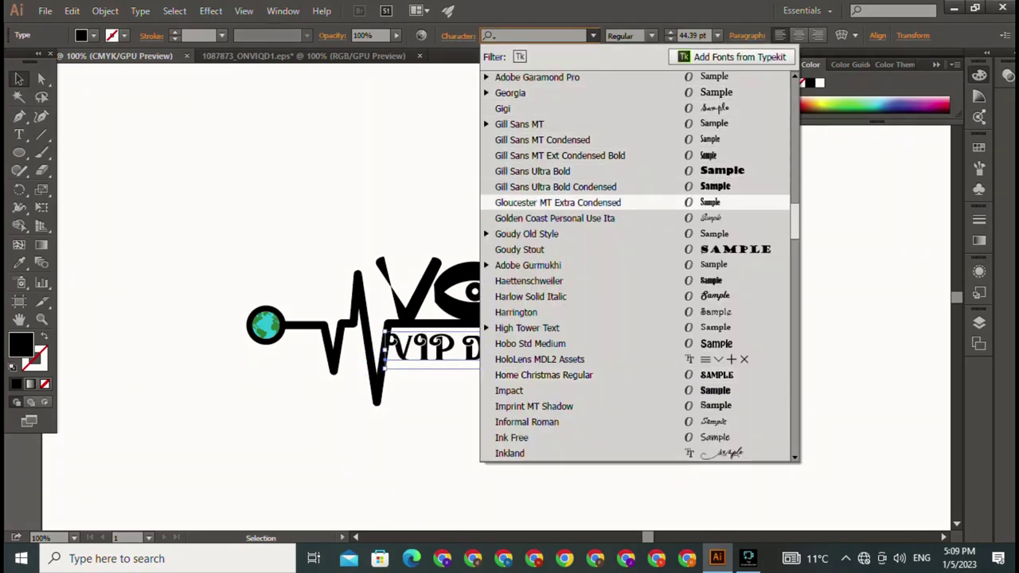
pyautogui.press('Return')
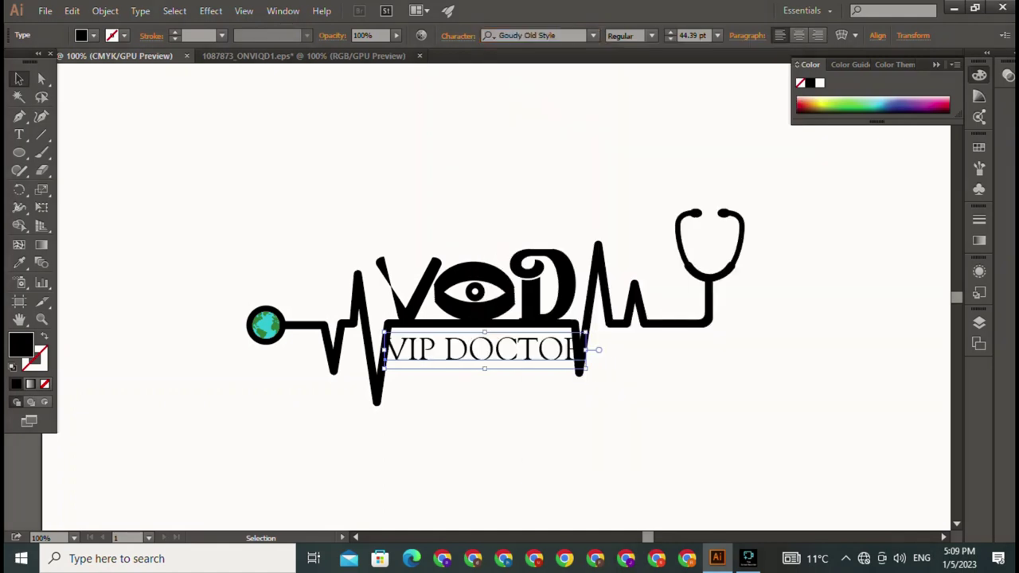
# - Flatten and resize the VIP DOCTOR text to about 27 pt so it fits beneath the line between the two downward spikes
pyautogui.moveTo(586, 368); pyautogui.dragTo(561, 365)
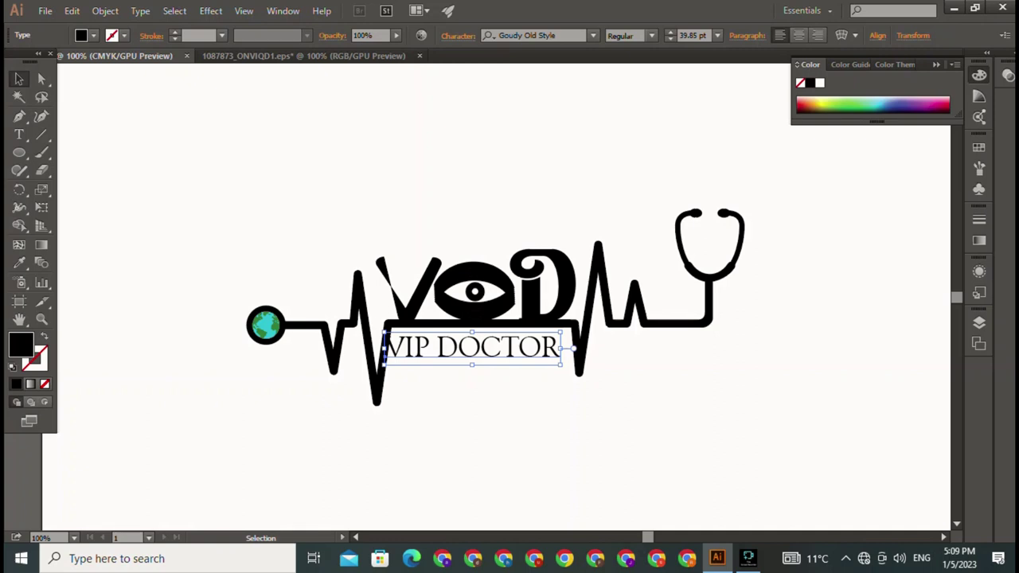
pyautogui.moveTo(384, 332)
pyautogui.mouseDown()
pyautogui.moveTo(434, 336)
pyautogui.moveTo(393, 329)
pyautogui.mouseUp()
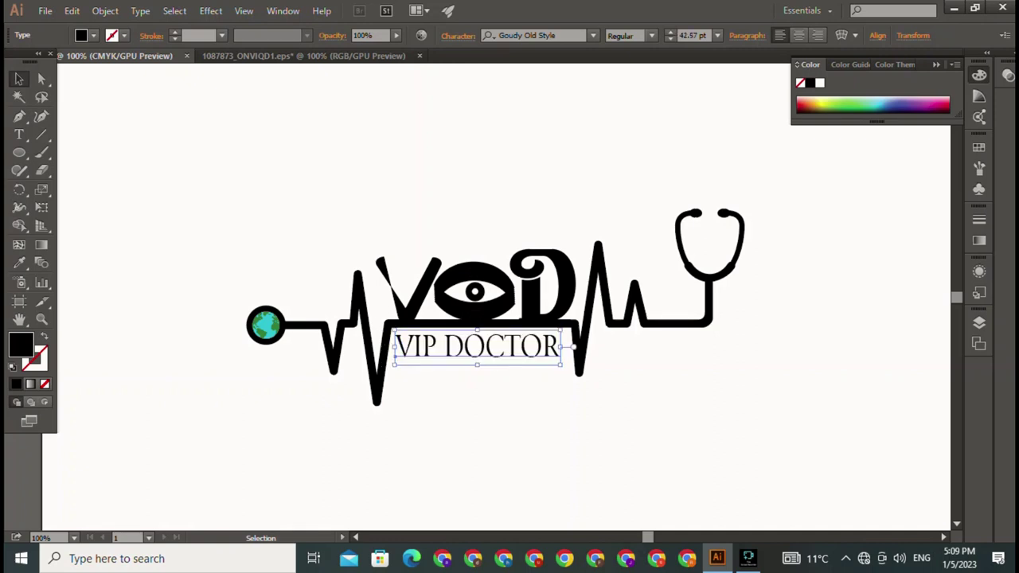
pyautogui.moveTo(478, 365); pyautogui.dragTo(477, 352)
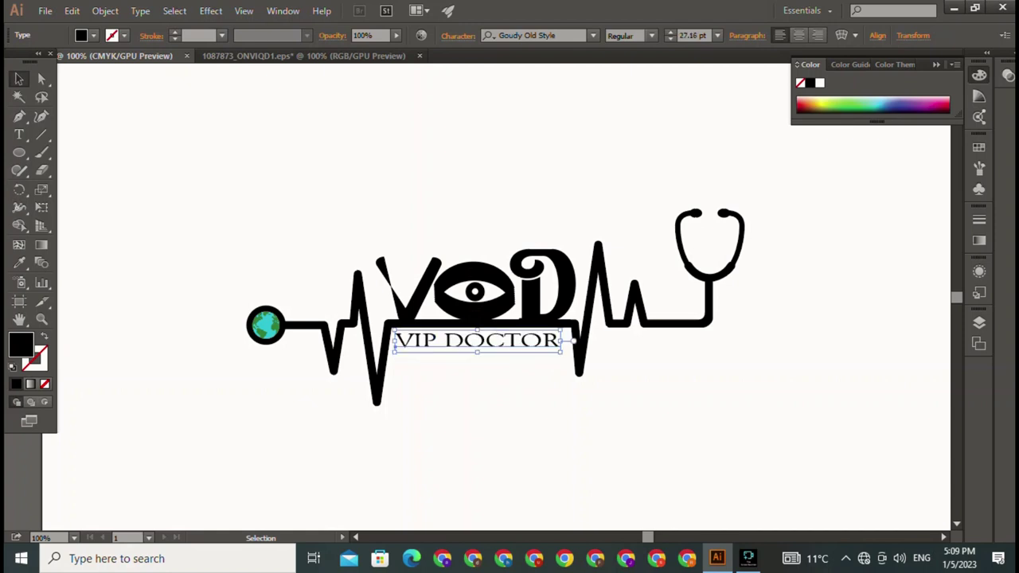
pyautogui.moveTo(562, 340); pyautogui.dragTo(571, 341)
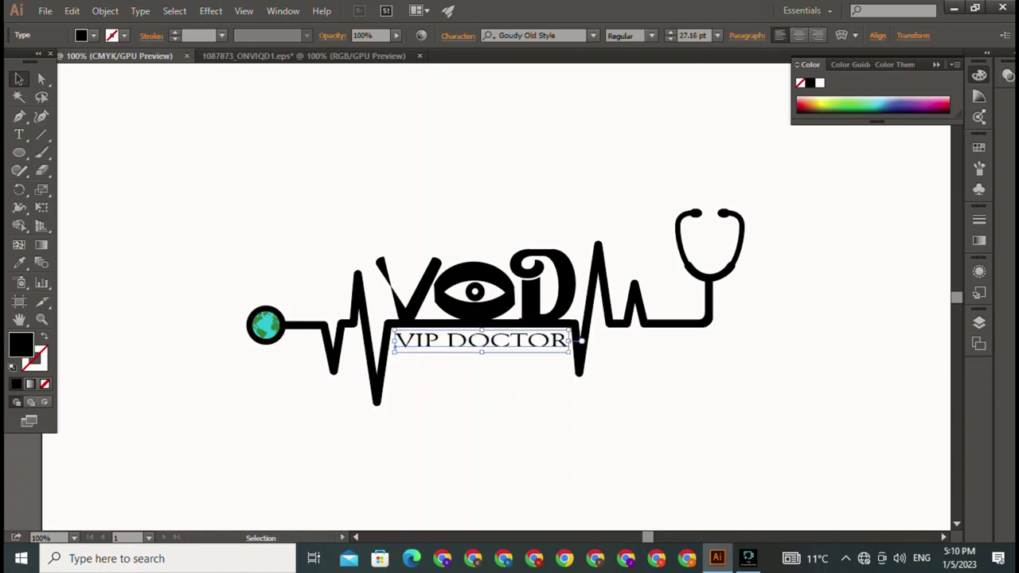
pyautogui.hotkey('ctrl', 'shift', 'a')
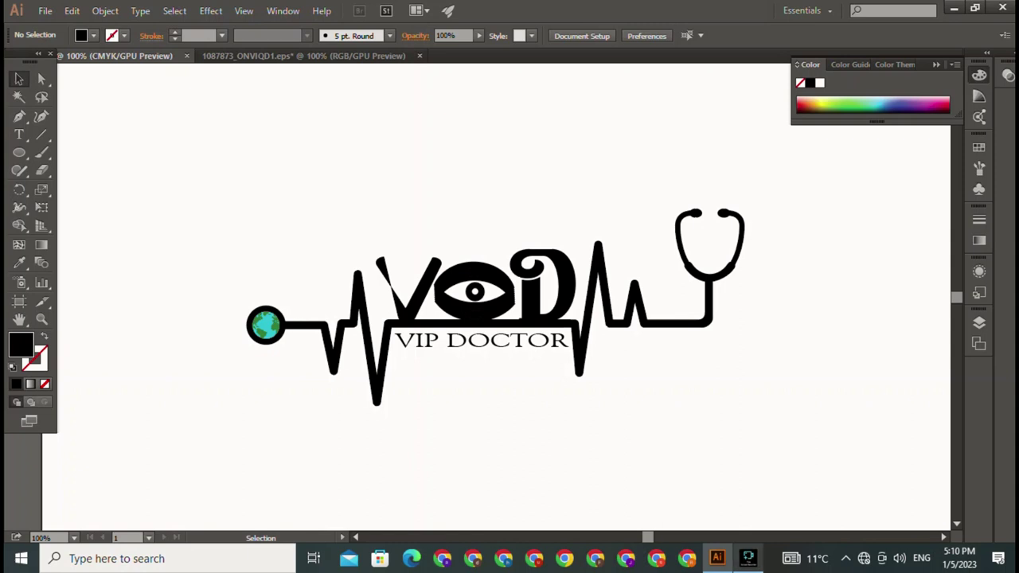
pyautogui.moveTo(748, 558)
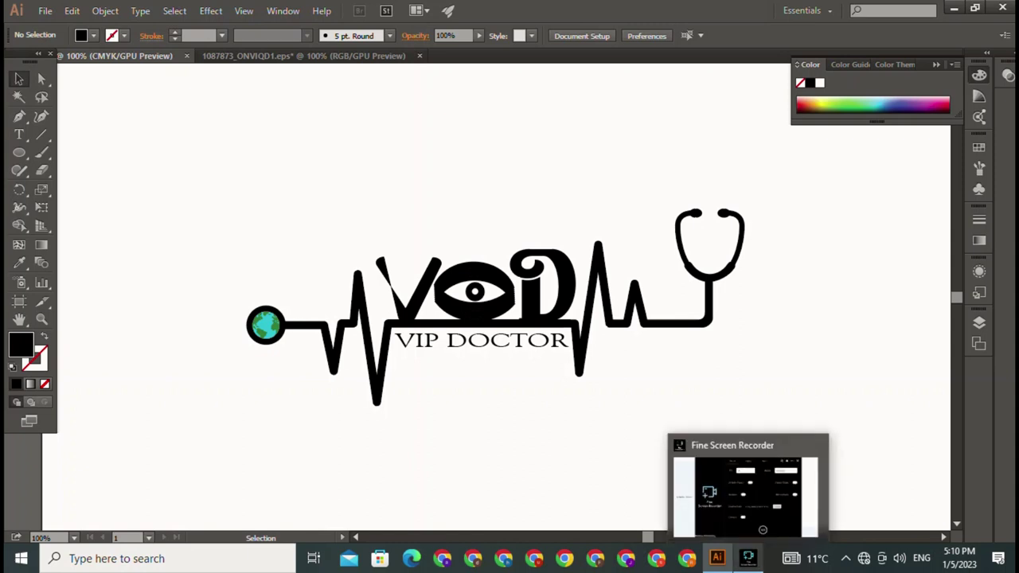